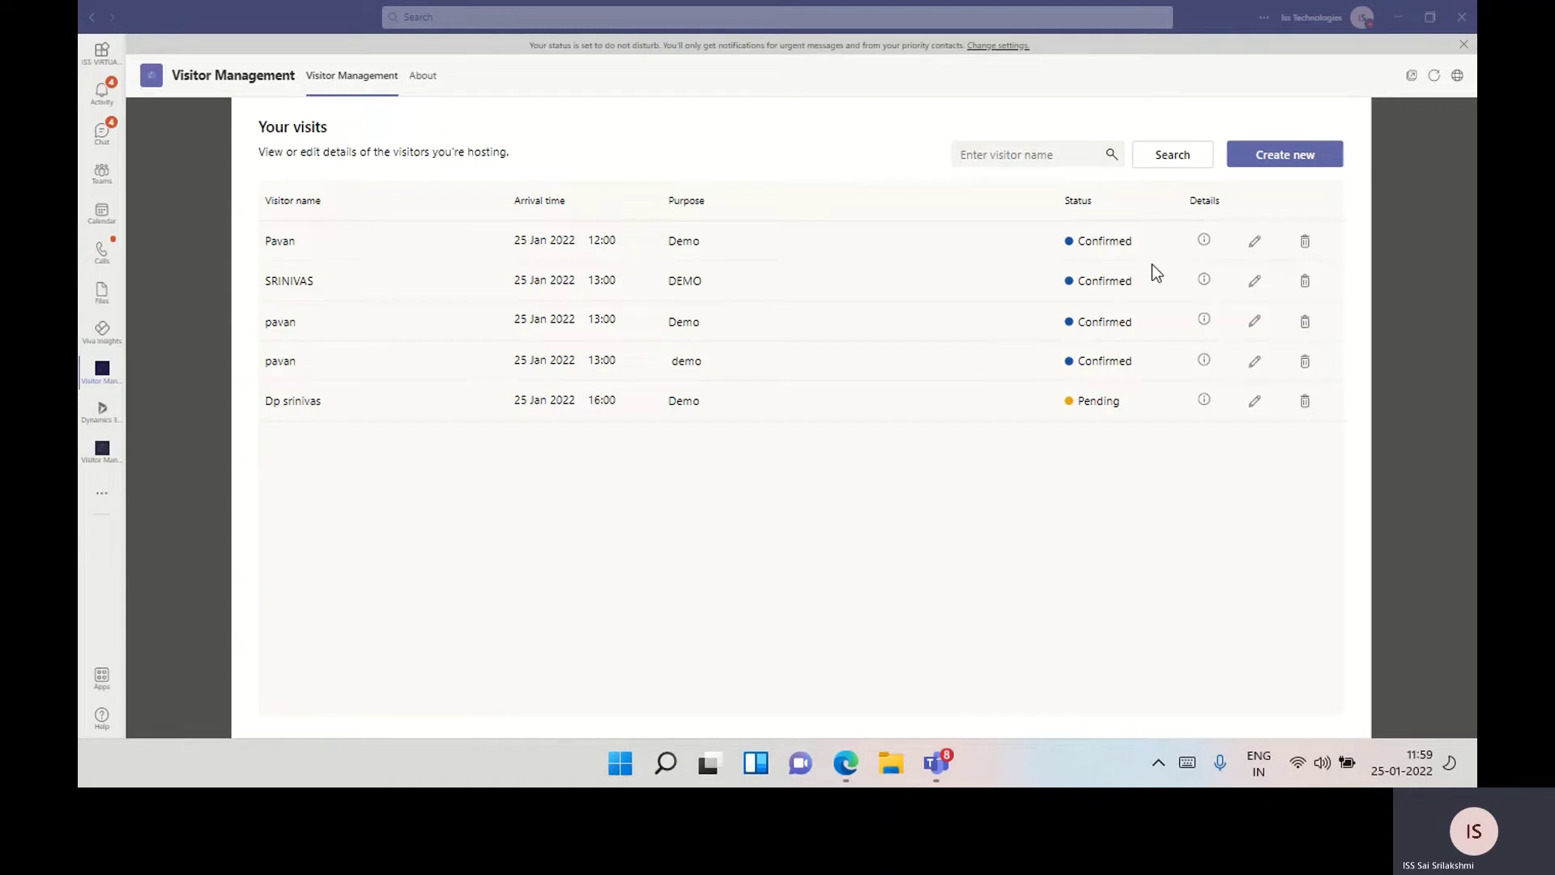
Start a new visitor request with Branch Location 1 as the location
left_click(1278, 166)
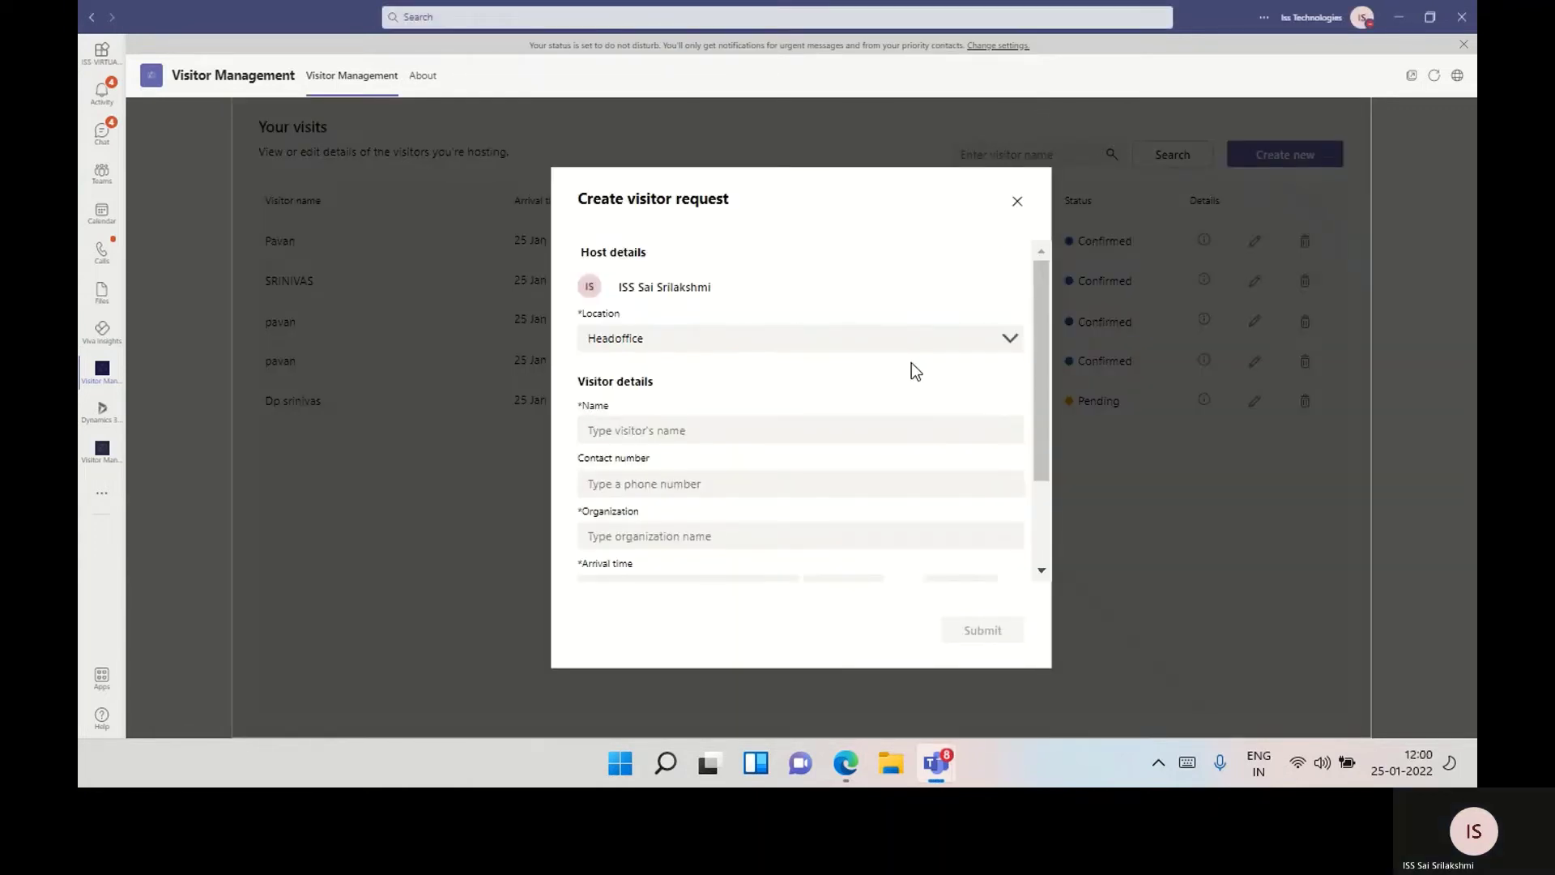
left_click(860, 356)
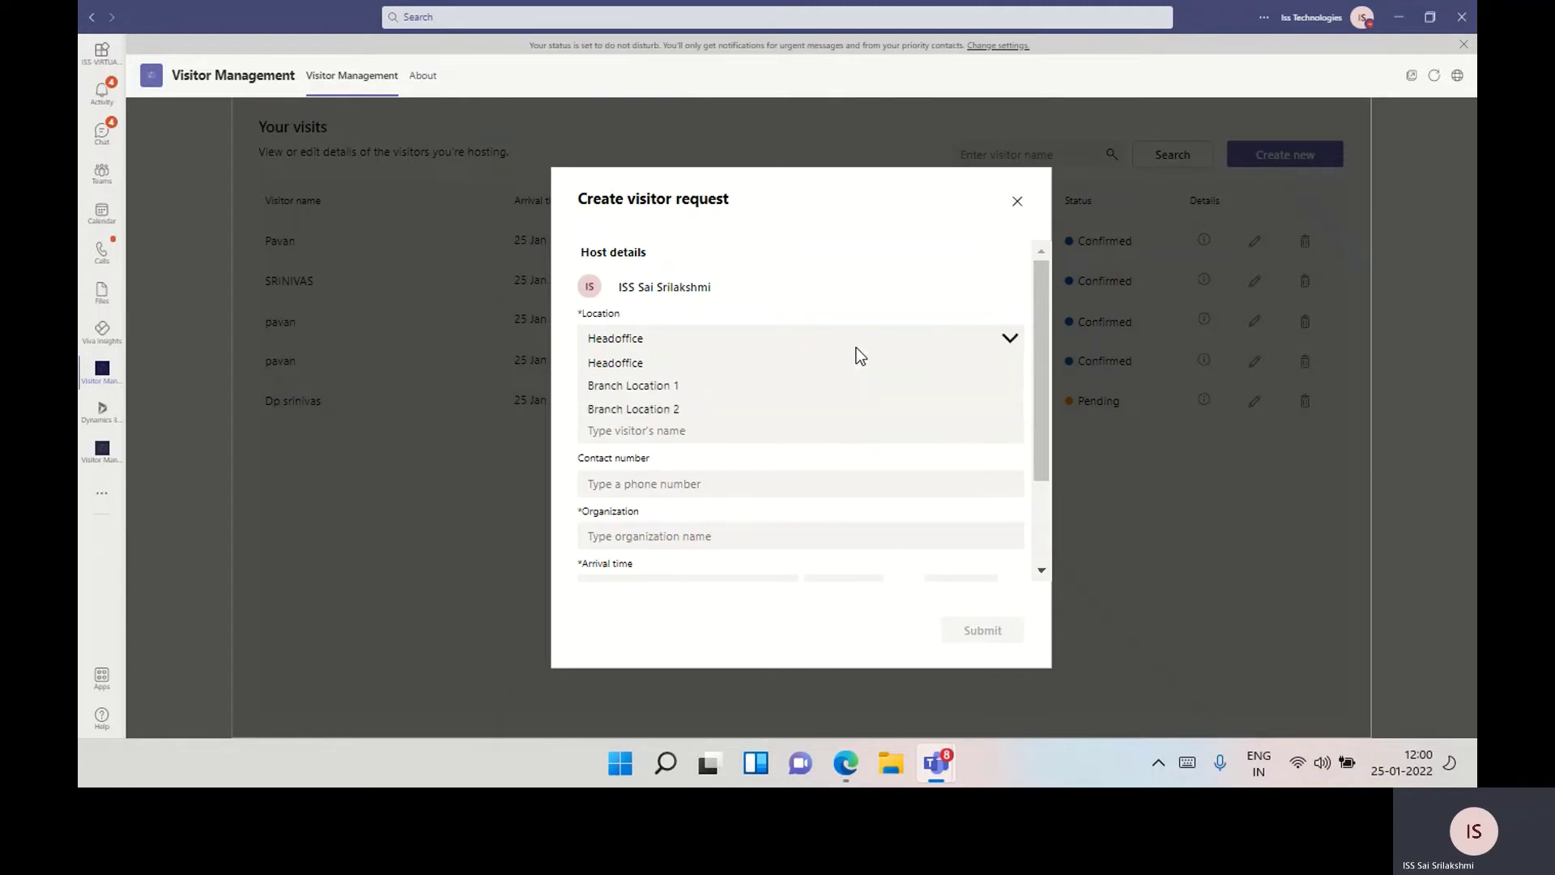
left_click(775, 394)
Enter the visitor's name, contact number and organization 'Iss technologies'
left_click(774, 438)
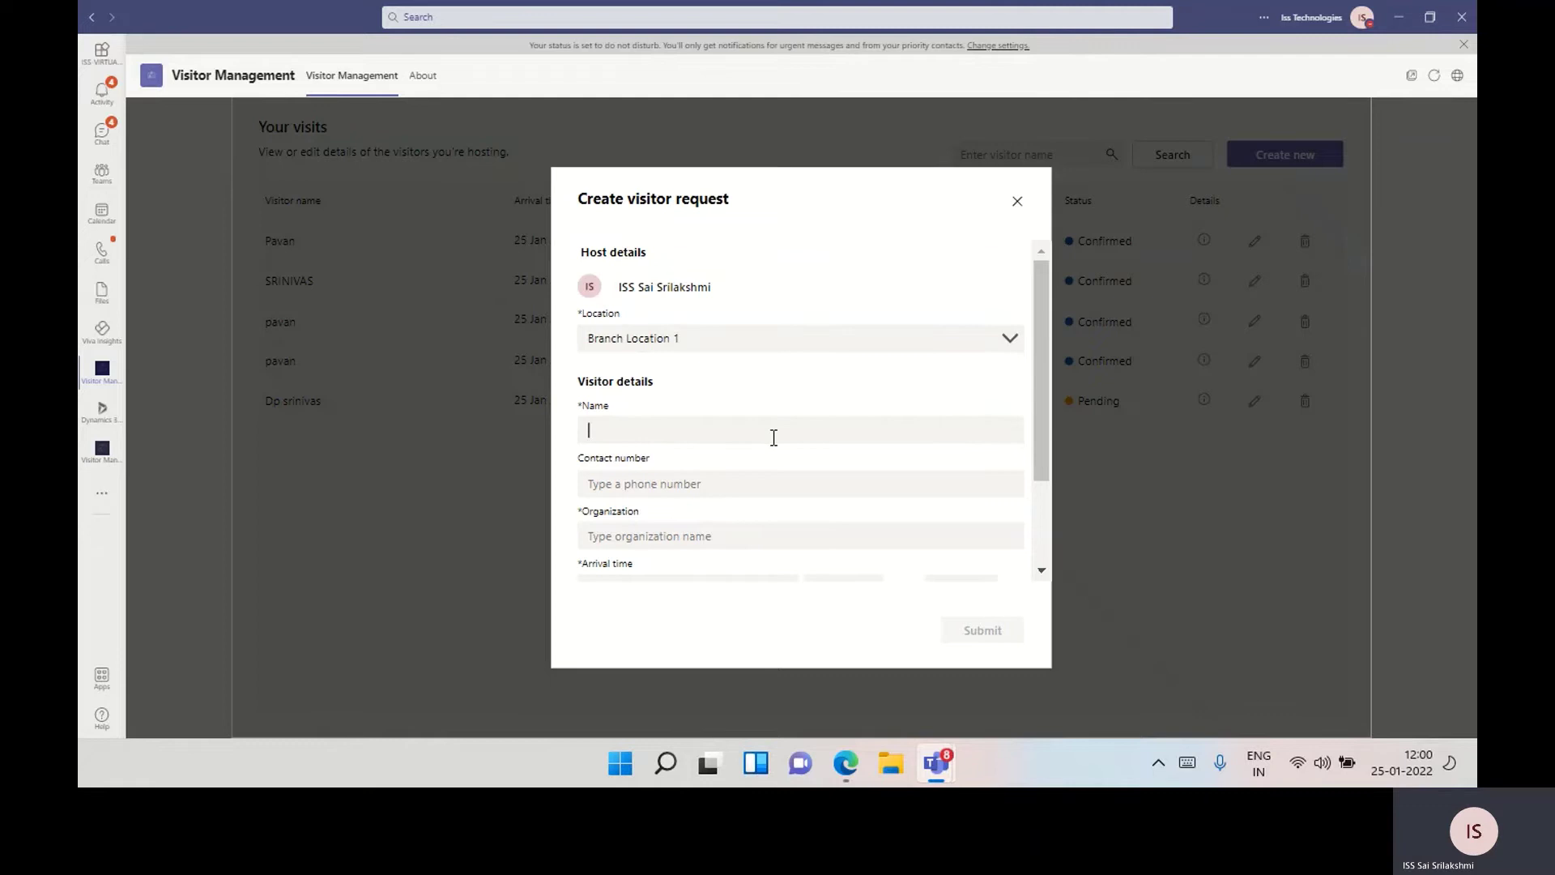
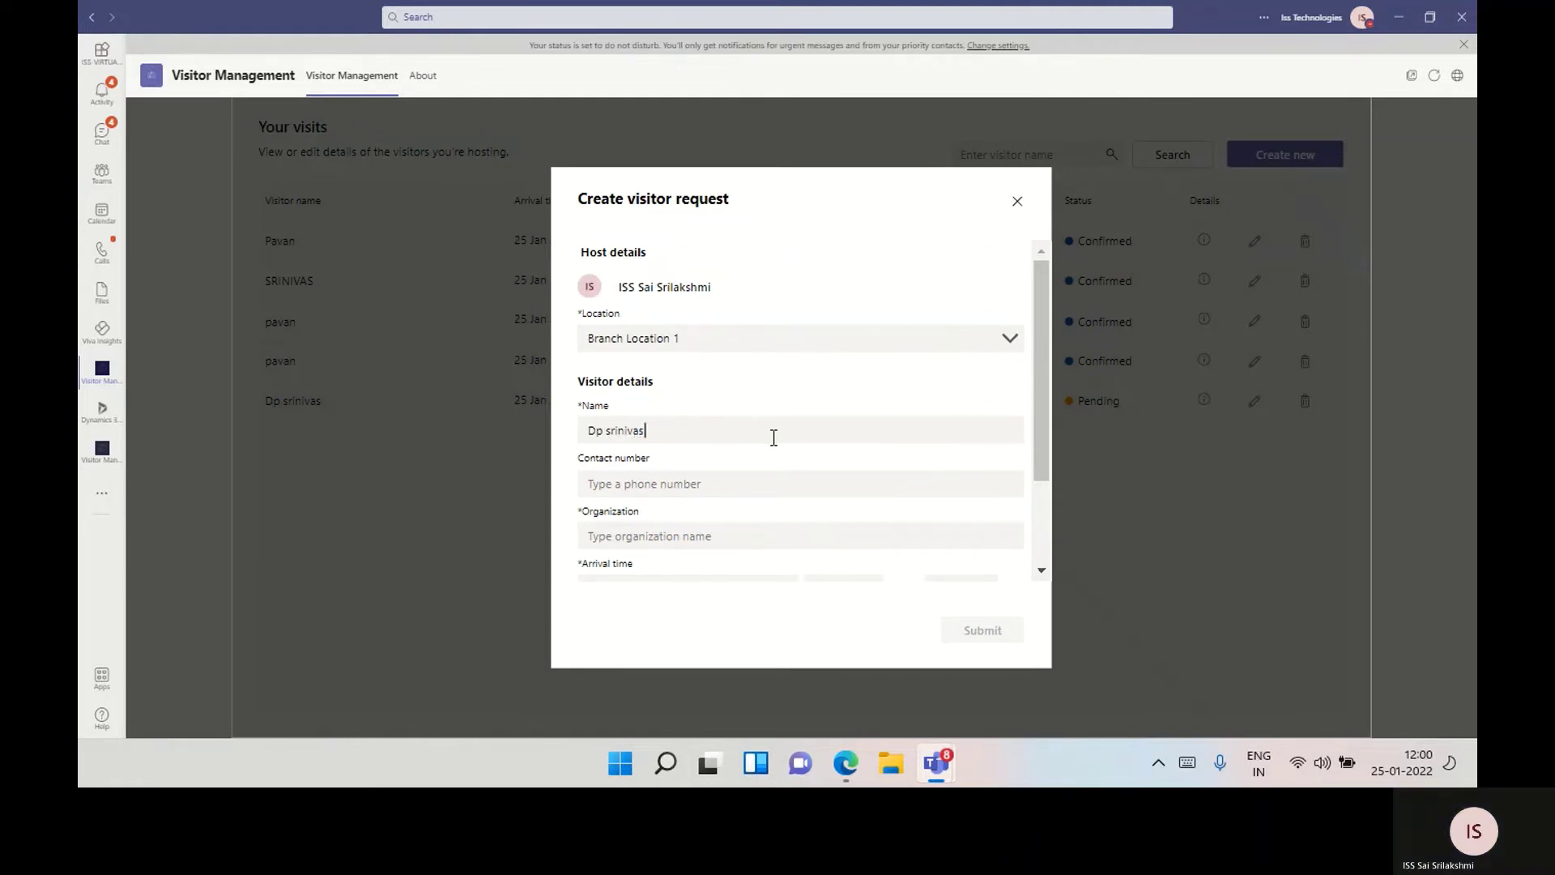
key("Tab")
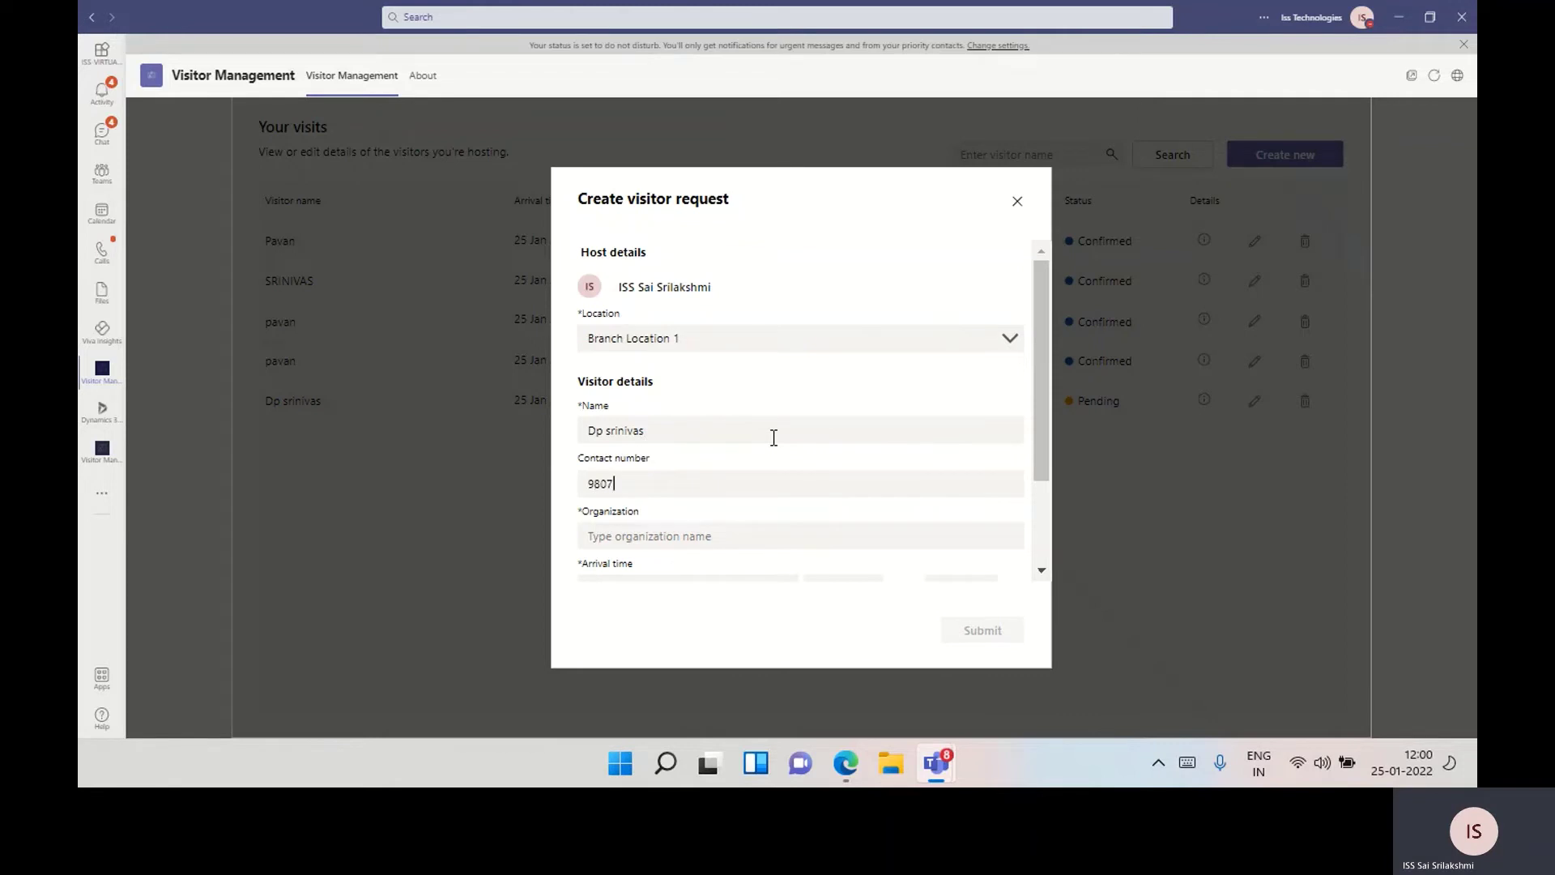
left_click(751, 540)
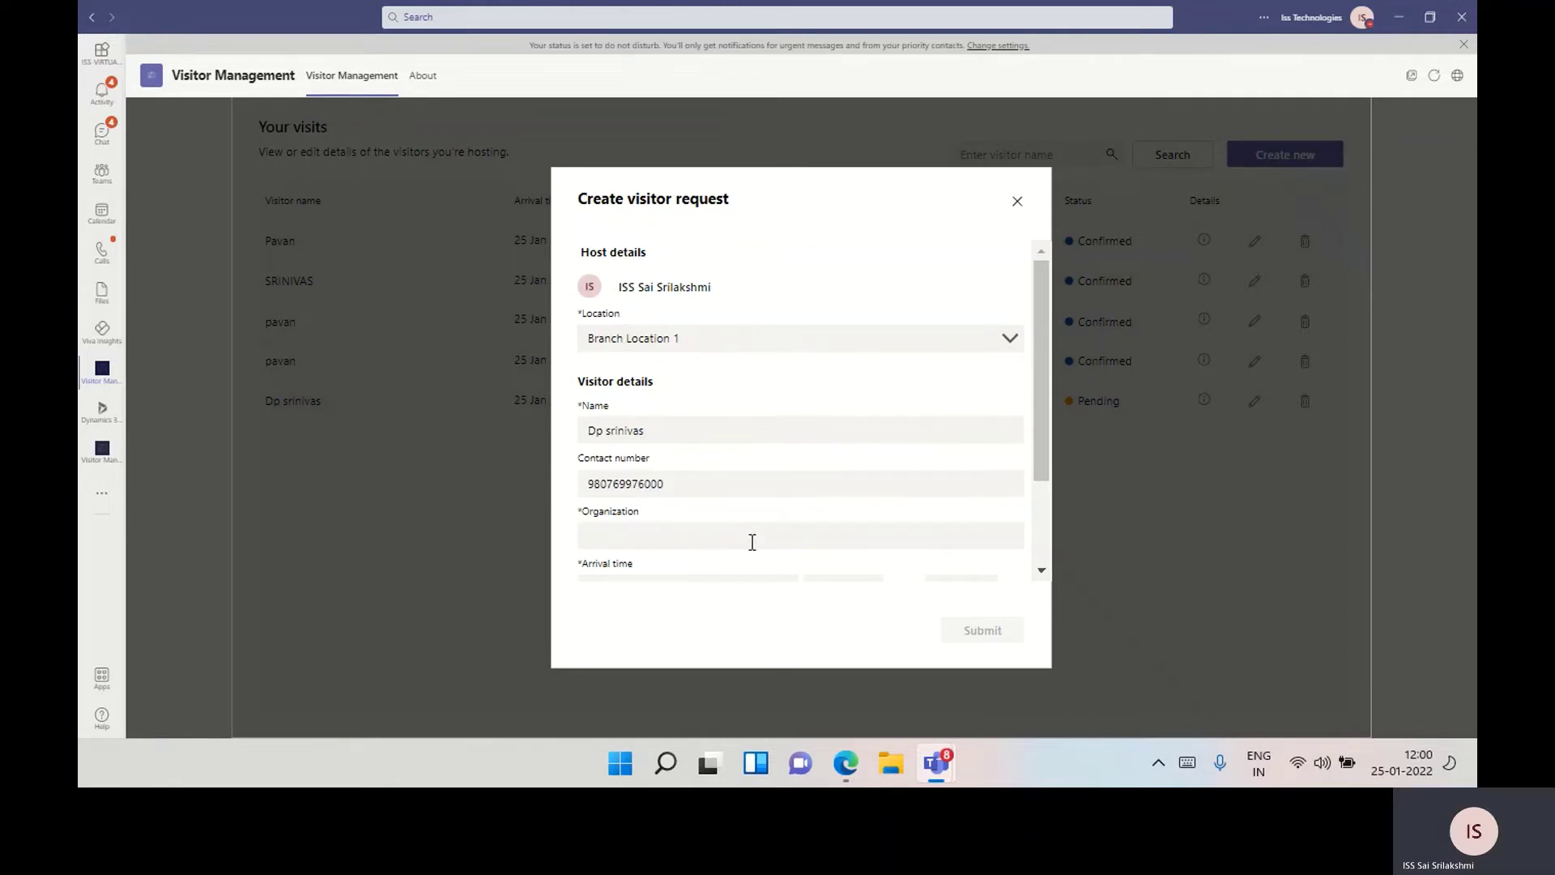
type("Iss technlo")
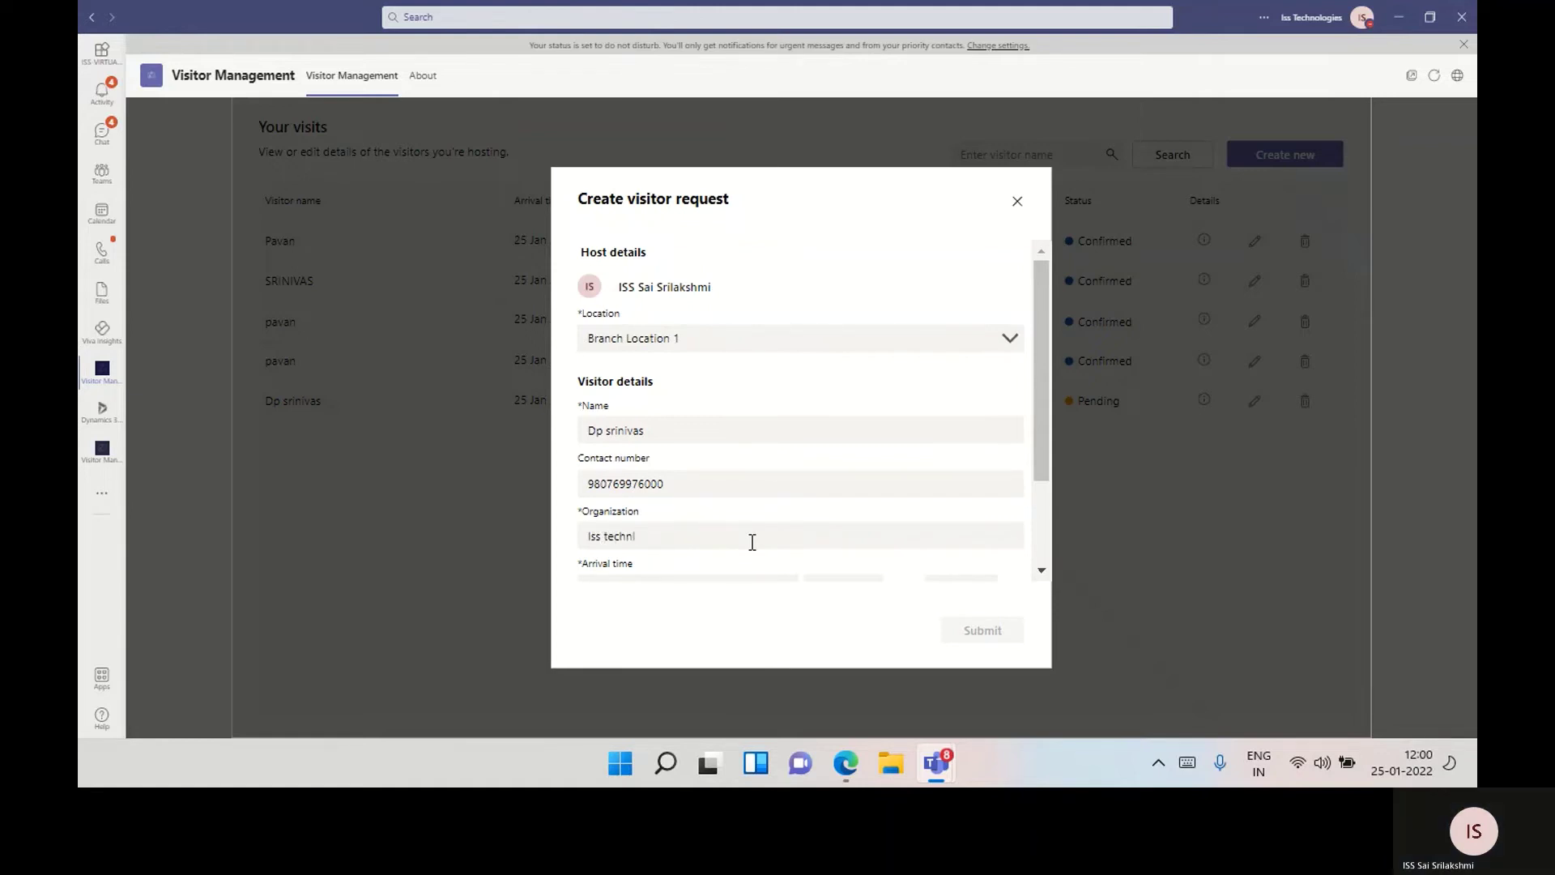
key("BackSpace")
key("BackSpace")
type("ologies")
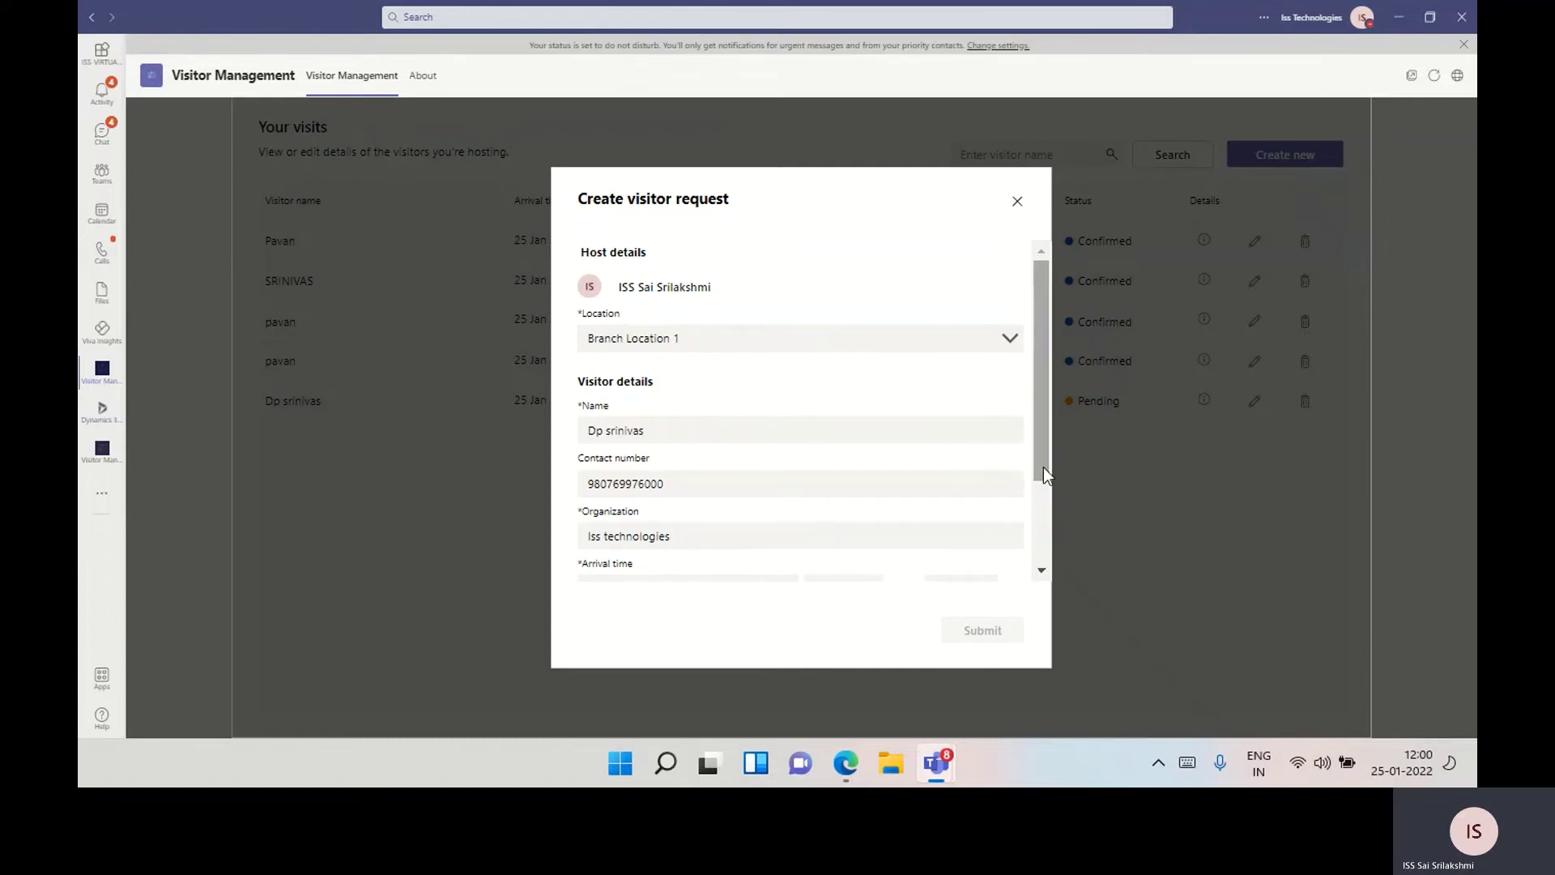
left_click_drag(1043, 467, 1042, 533)
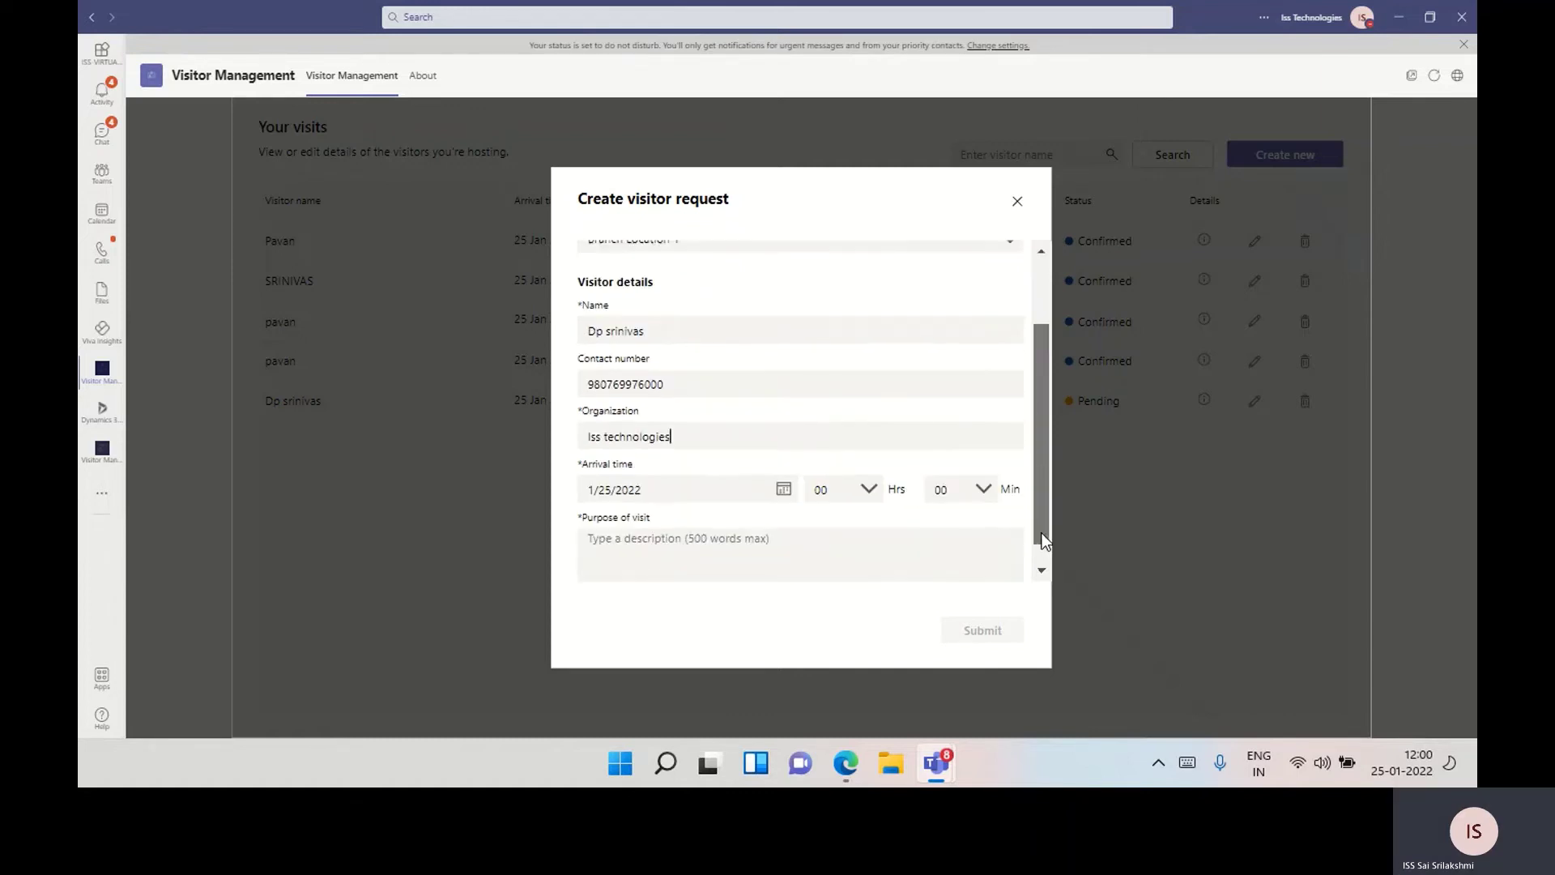
Set the arrival date to 25 January 2022 and the hour to 15
left_click(786, 482)
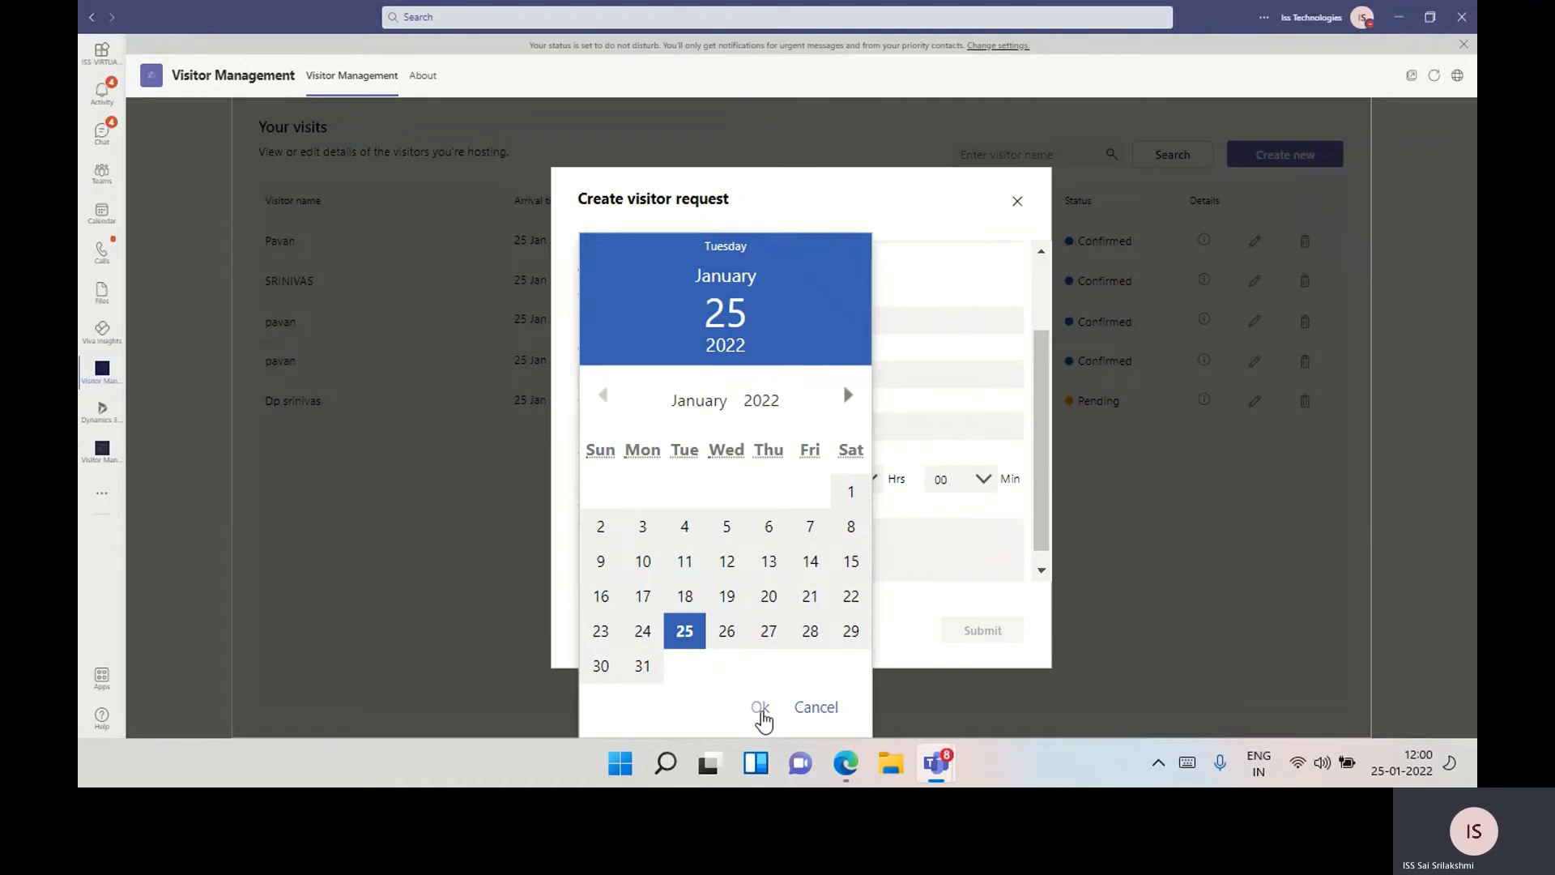
left_click(761, 709)
left_click(869, 479)
left_click_drag(876, 317, 857, 363)
left_click(831, 416)
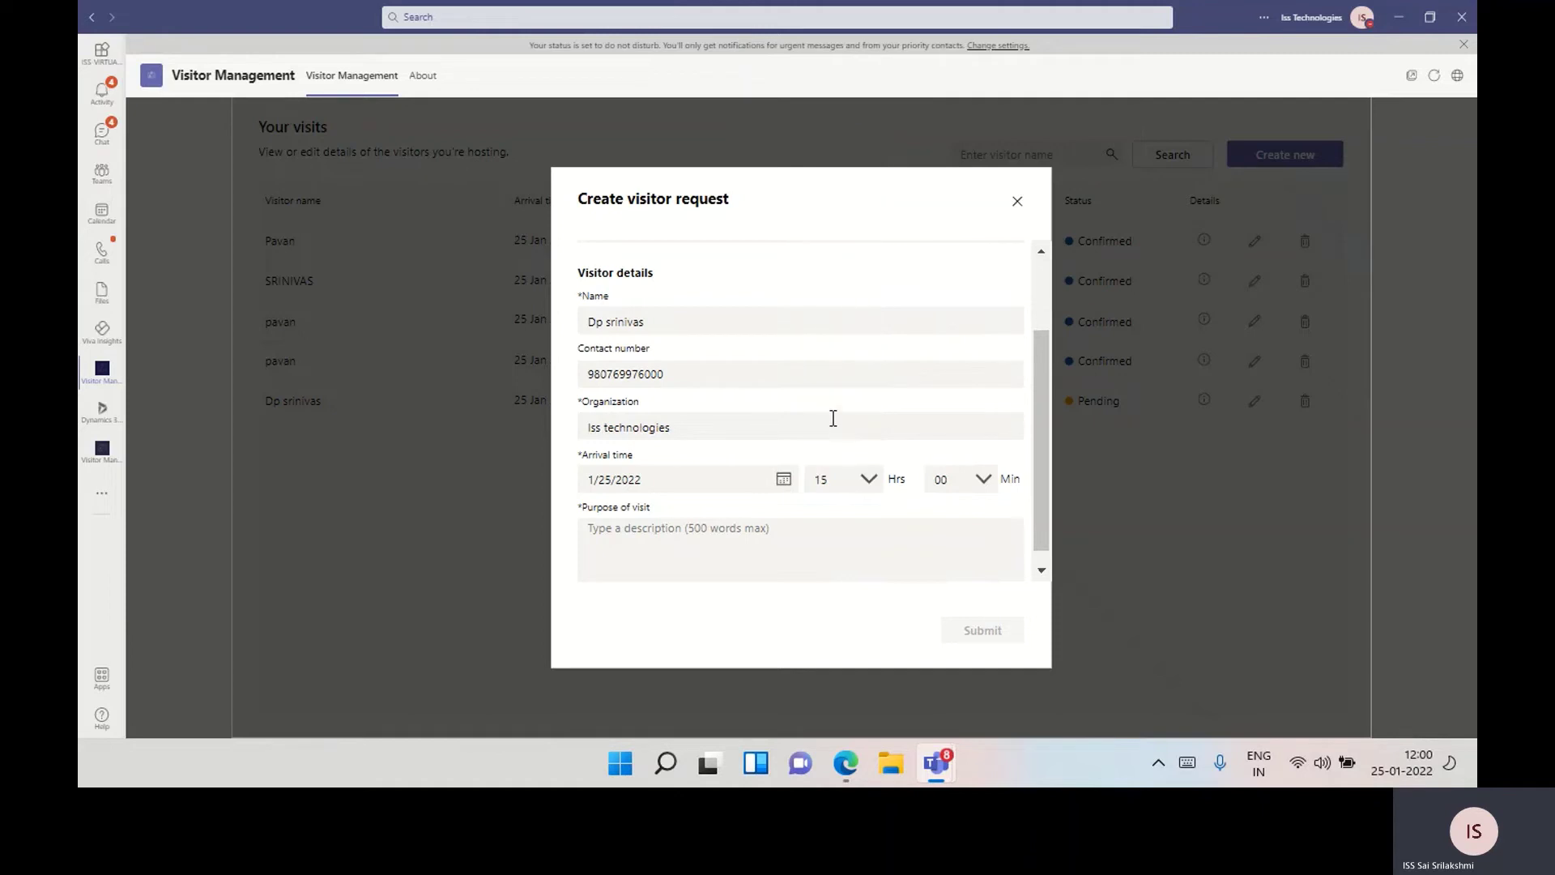
Enter 'Demo' as the purpose of visit and submit the request
left_click(883, 529)
type("Demo")
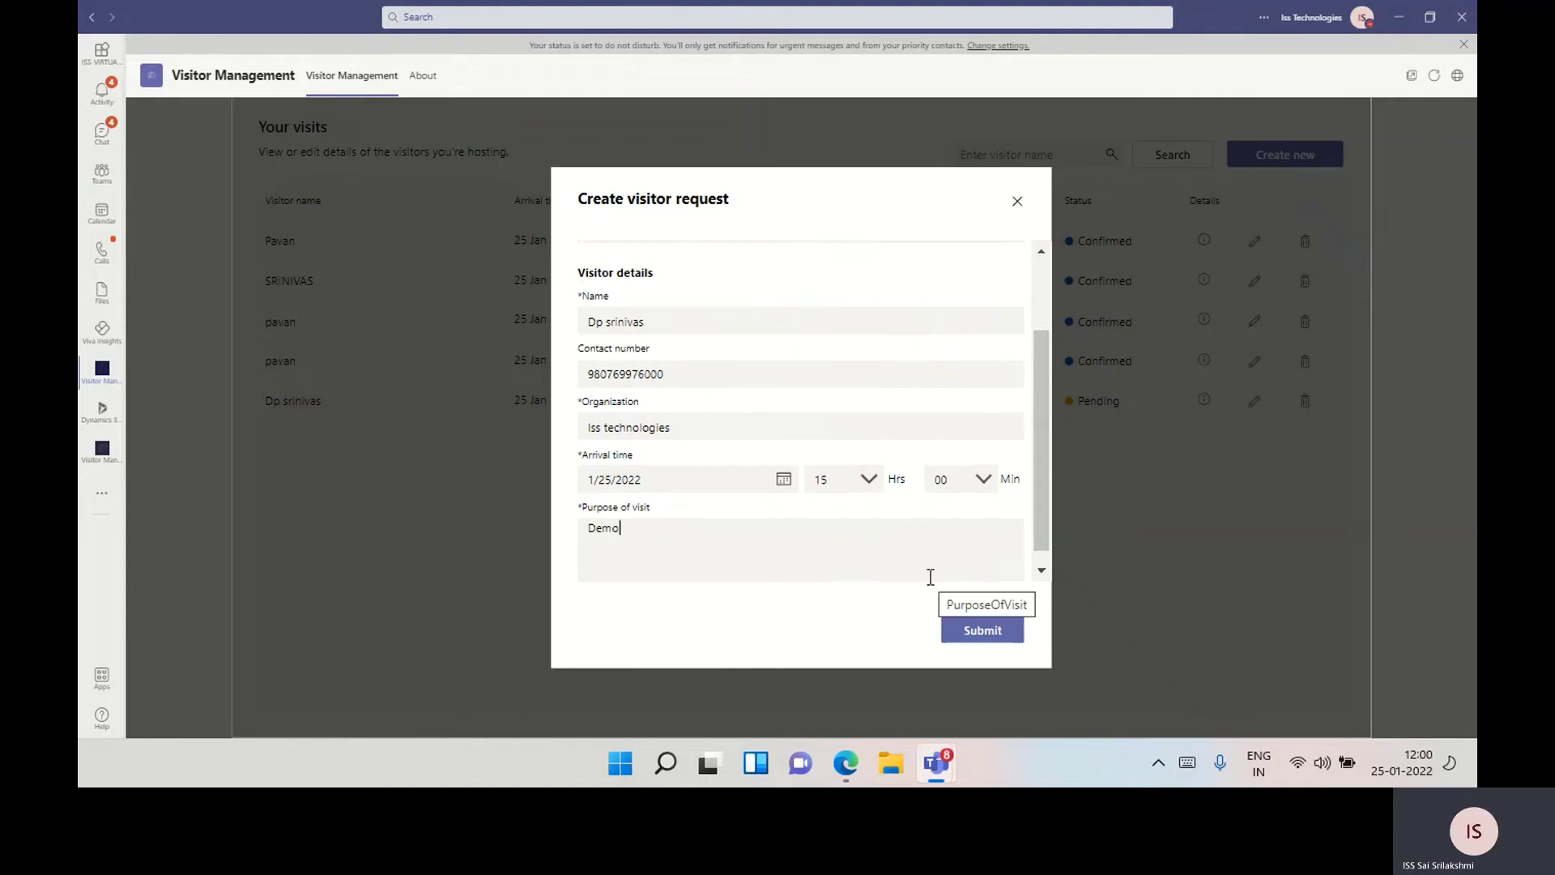
left_click(967, 629)
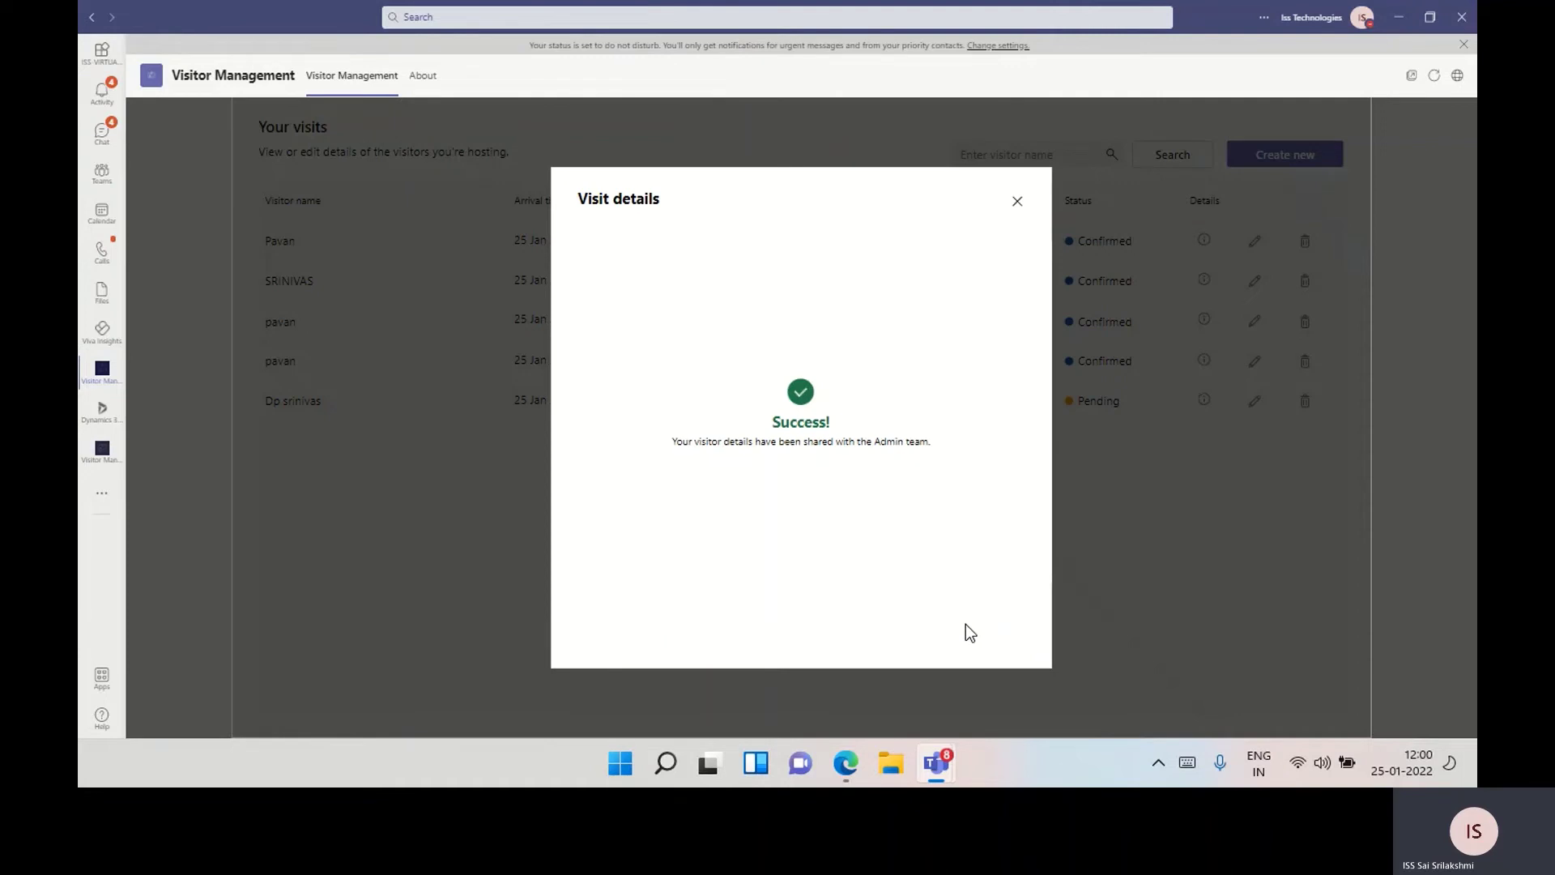
Close the Success confirmation and switch to the Visitor Management Admins app
left_click(1017, 202)
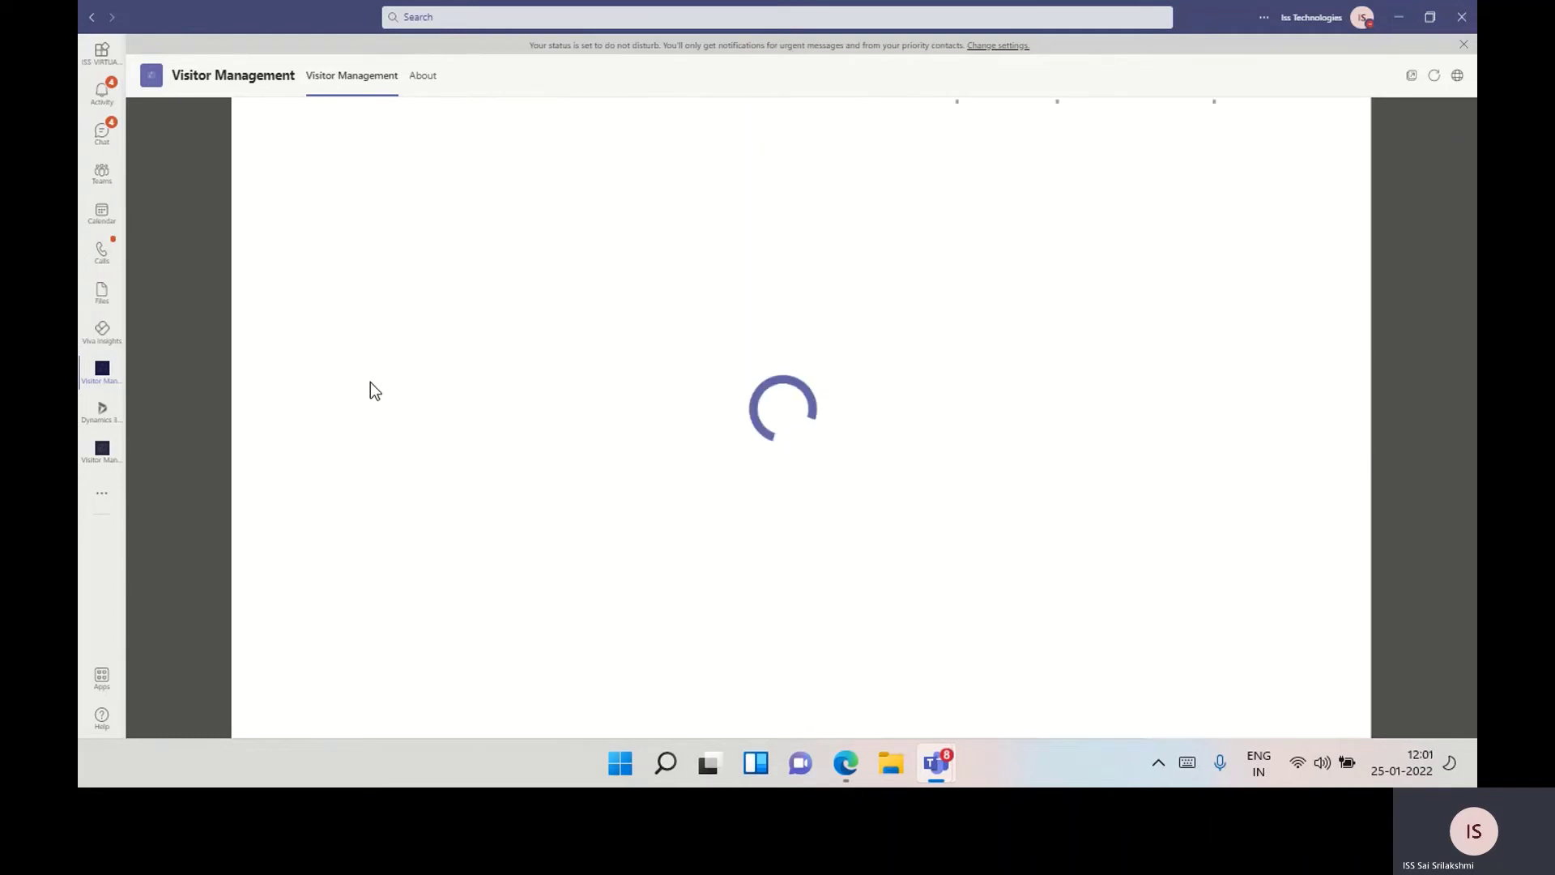
left_click(102, 456)
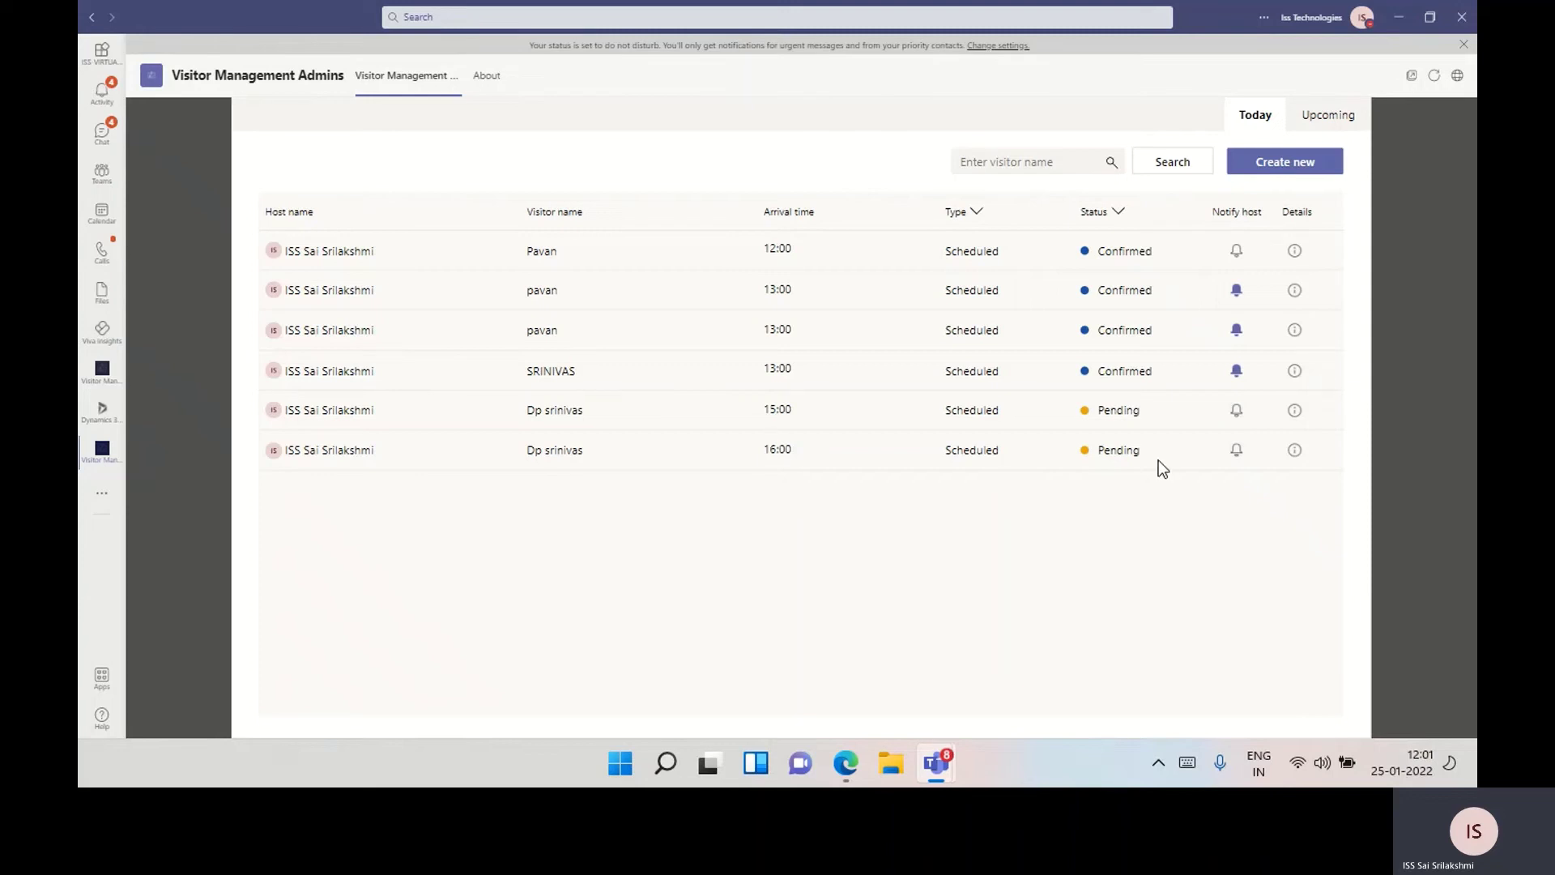
Confirm the pending 16:00 visit from its details view
left_click(1295, 454)
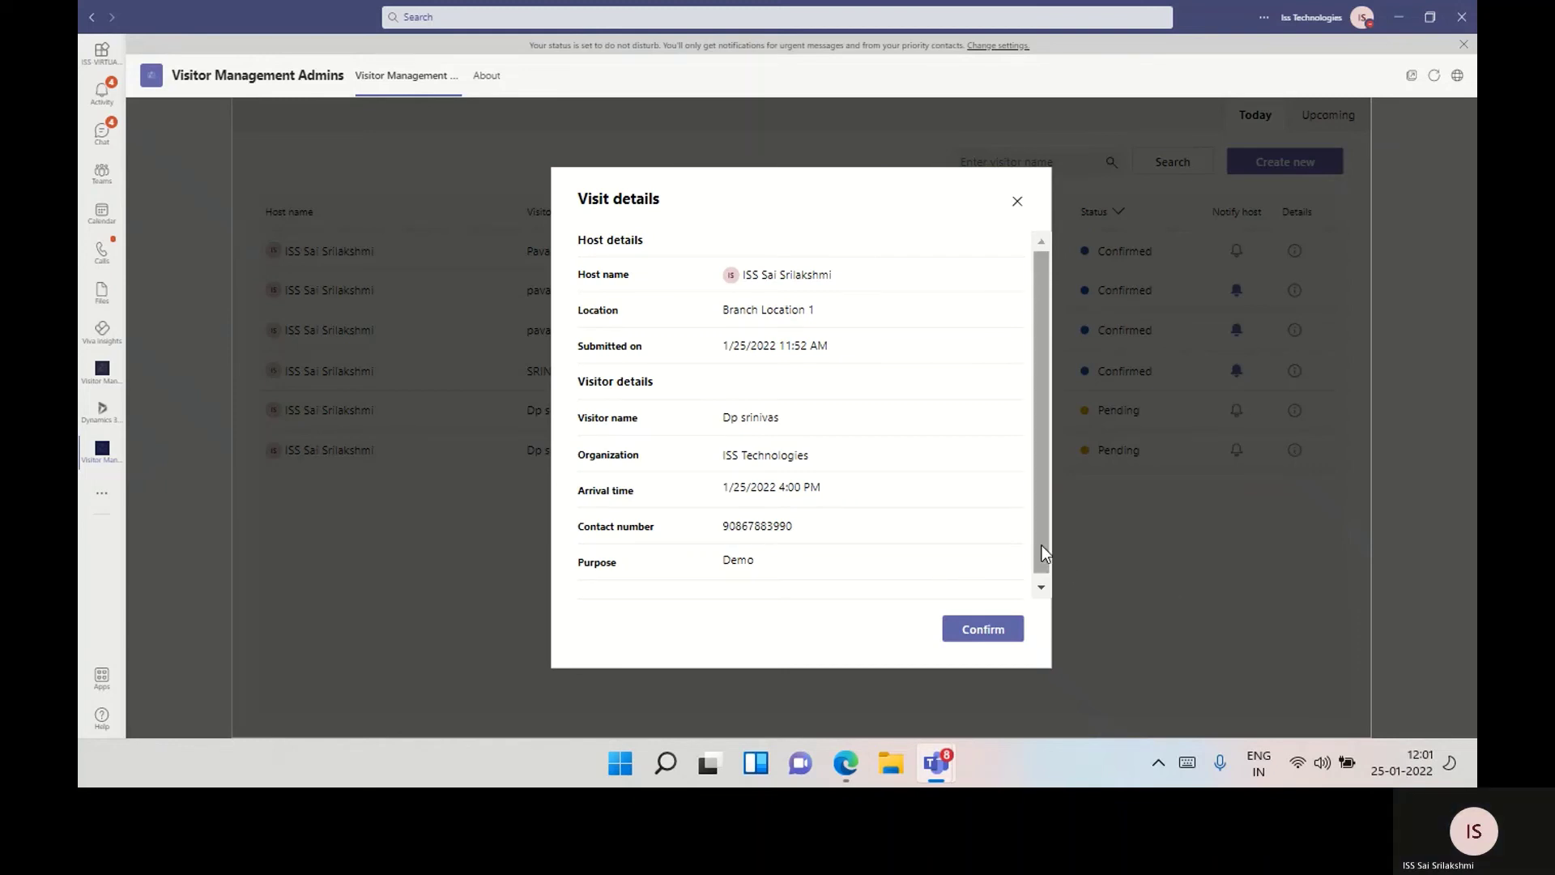
left_click_drag(1042, 546, 1045, 570)
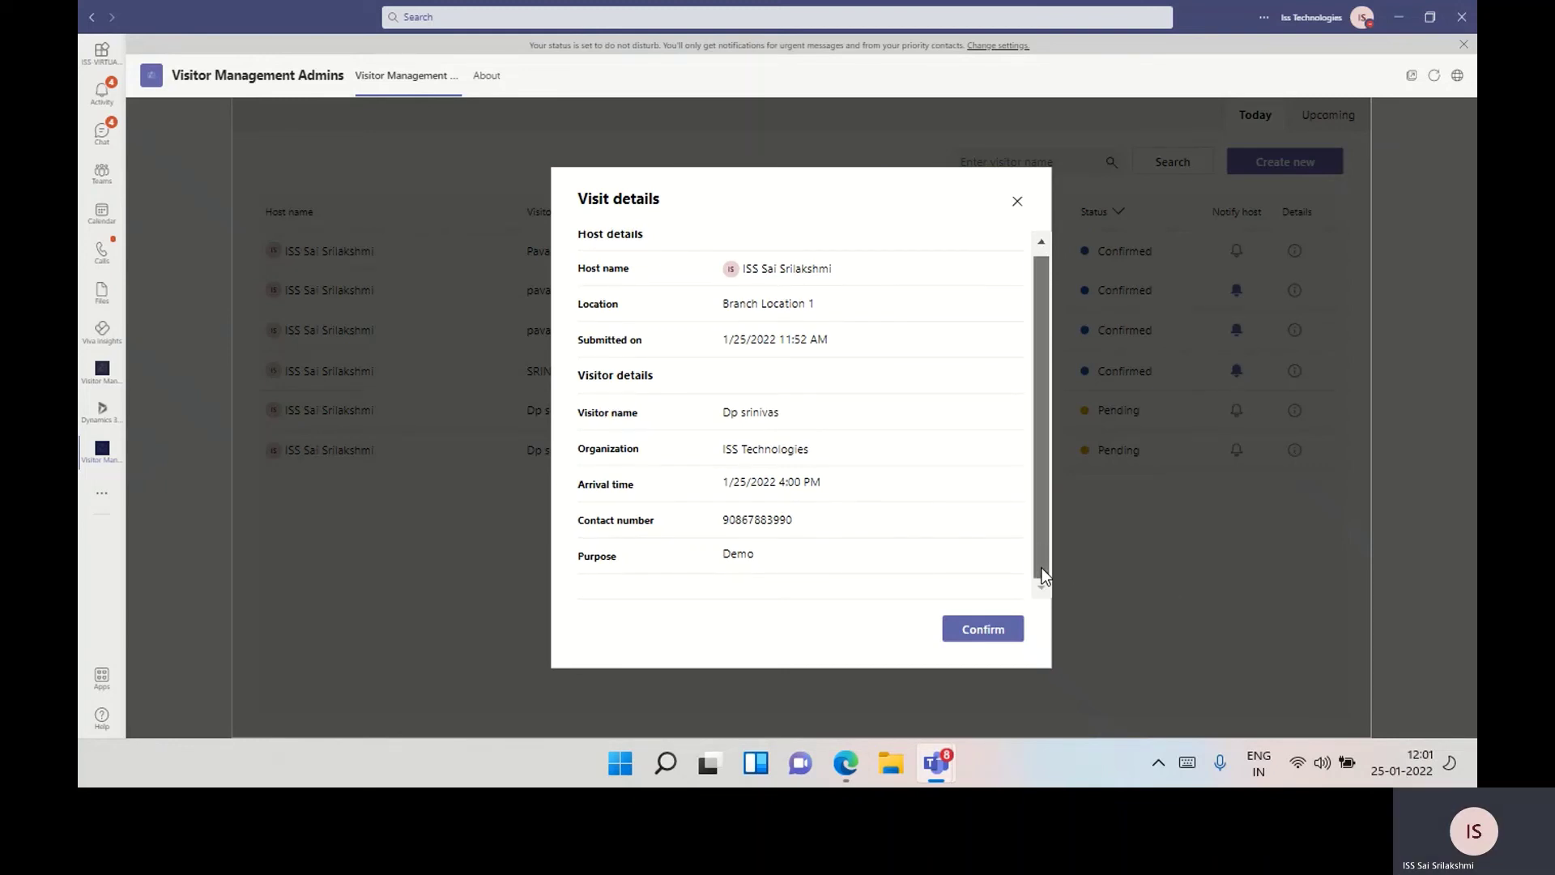
left_click(997, 644)
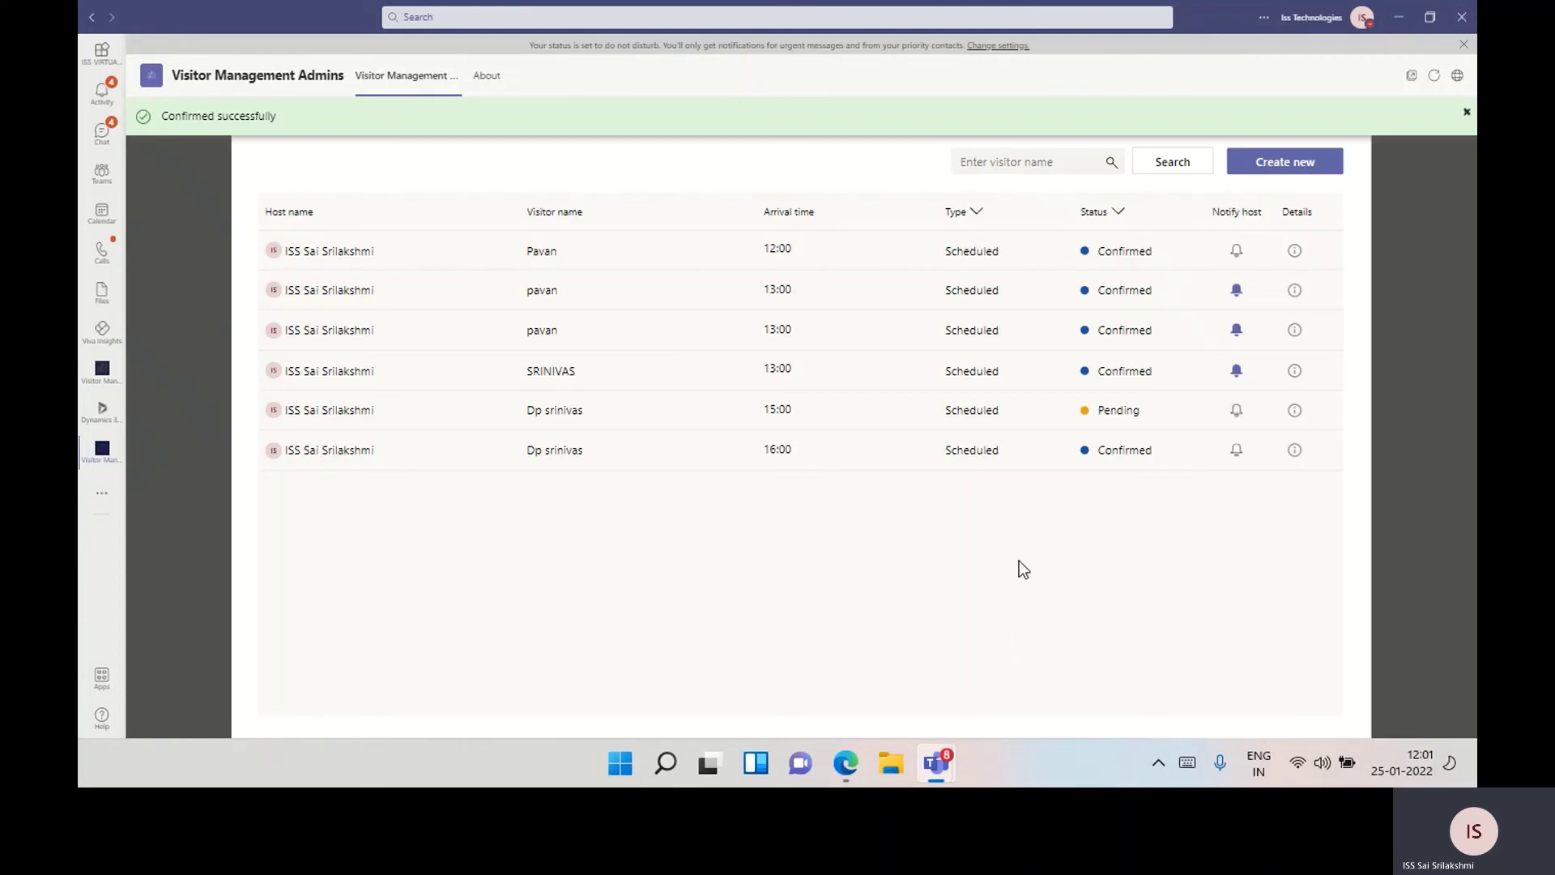
Bring up the SharePoint Guest Management Visitor List in Edge
mouse_move(847, 754)
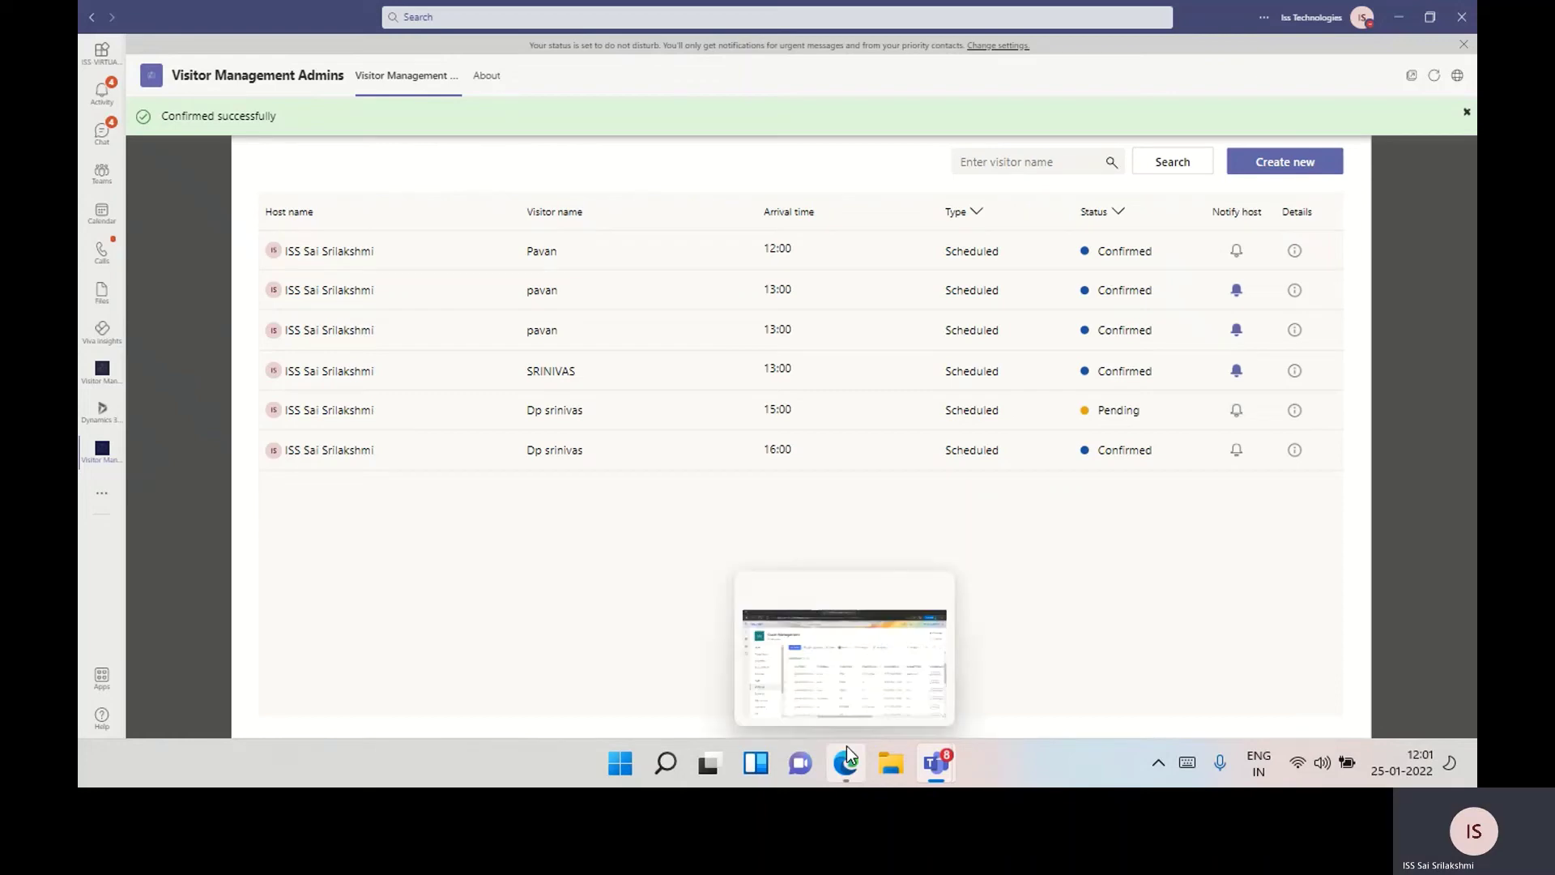
left_click(853, 703)
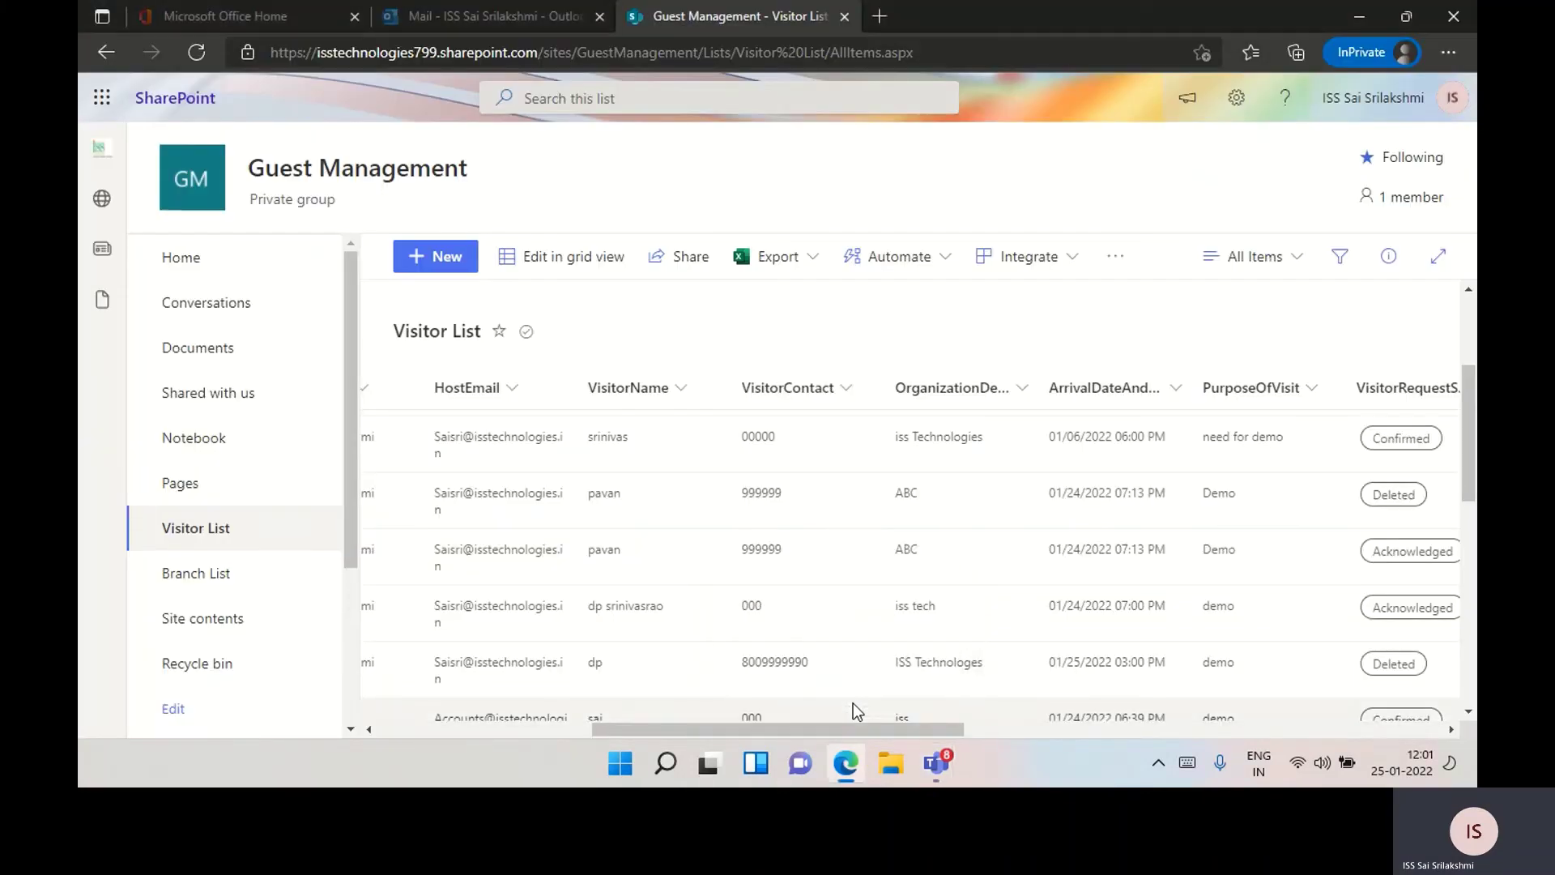
left_click_drag(854, 727, 946, 740)
Back in the Teams admins app, notify the host of the confirmed 16:00 visit
mouse_move(951, 760)
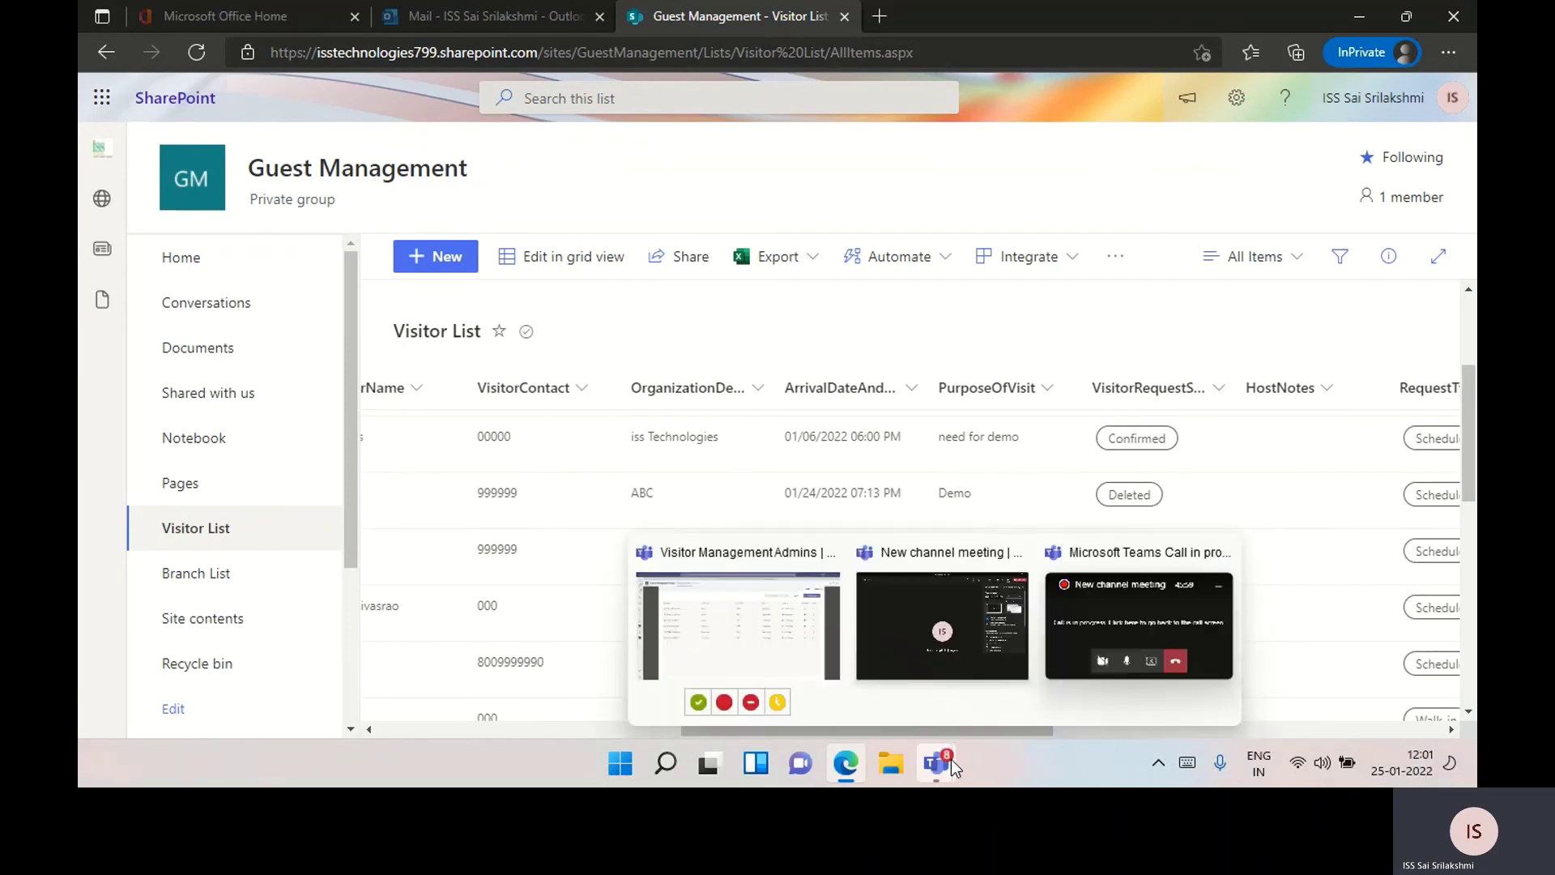
left_click(789, 633)
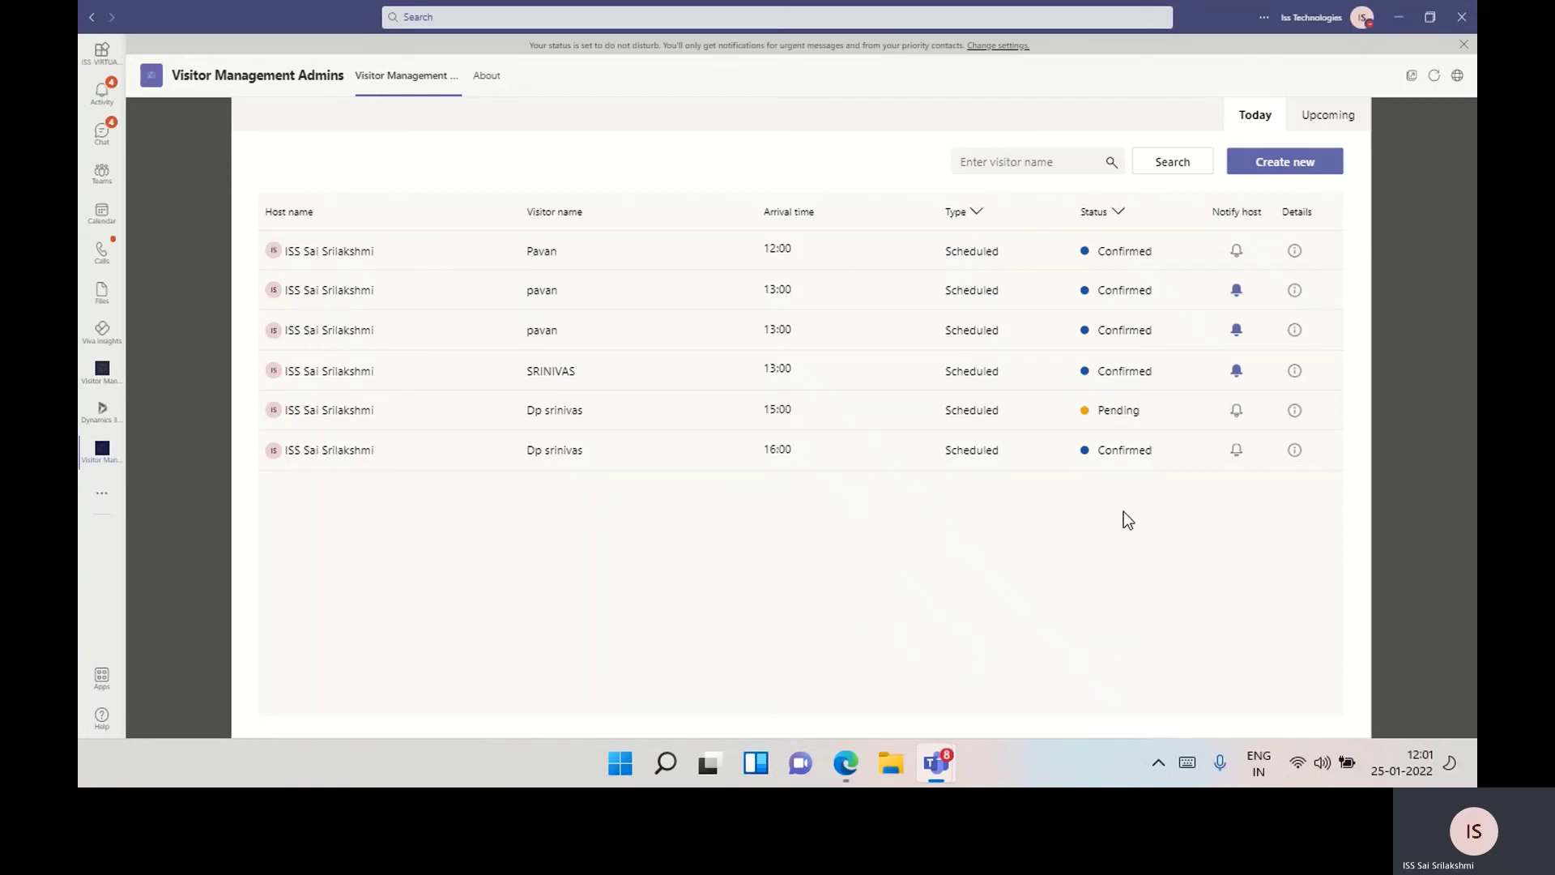
left_click(1238, 450)
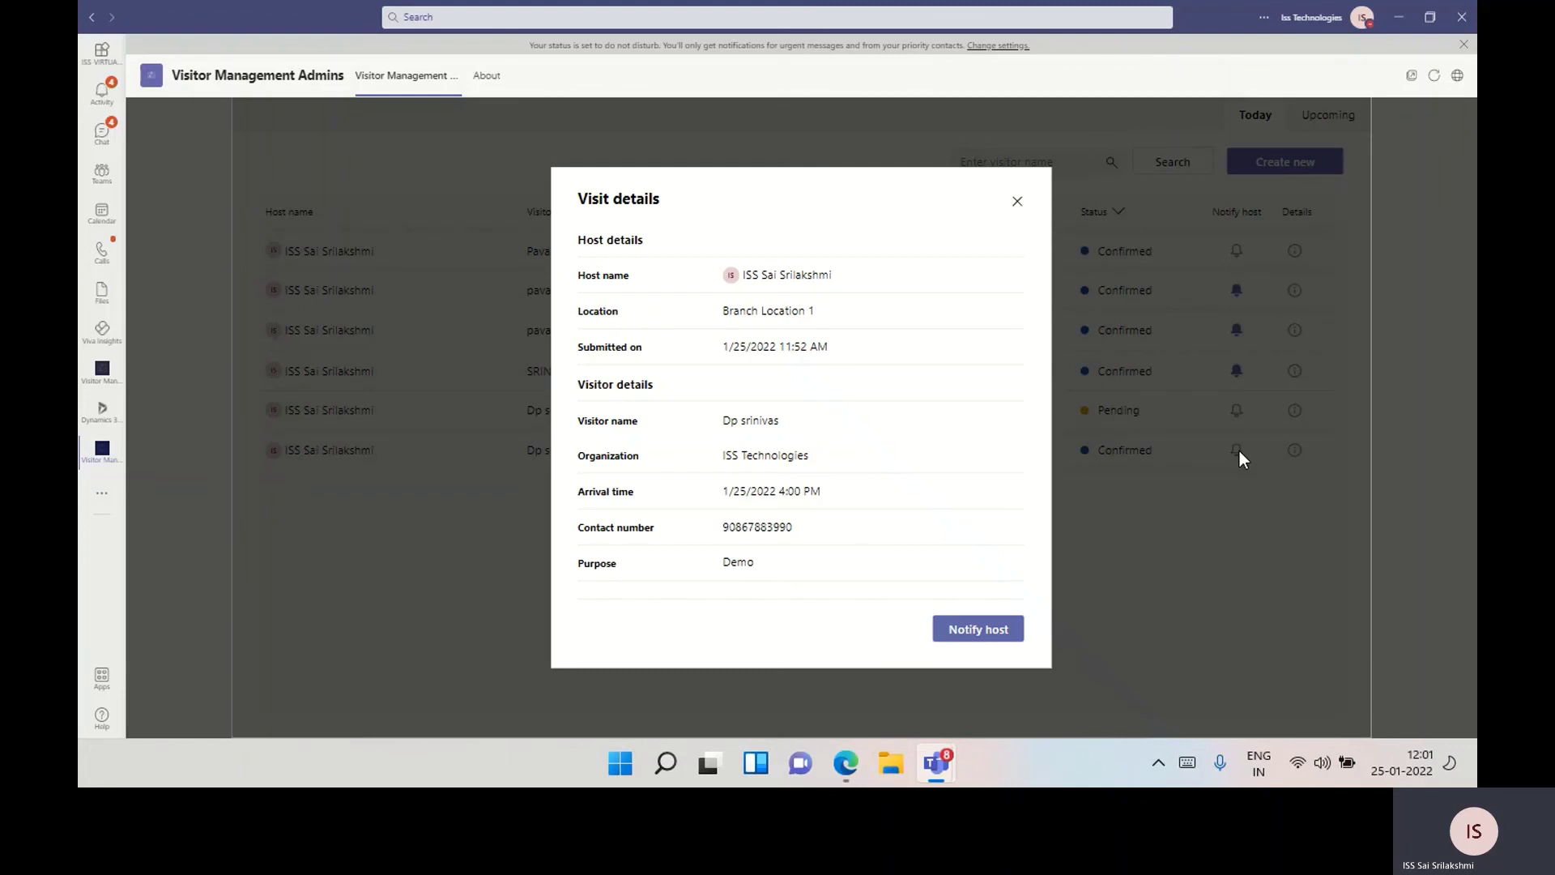
left_click(1008, 626)
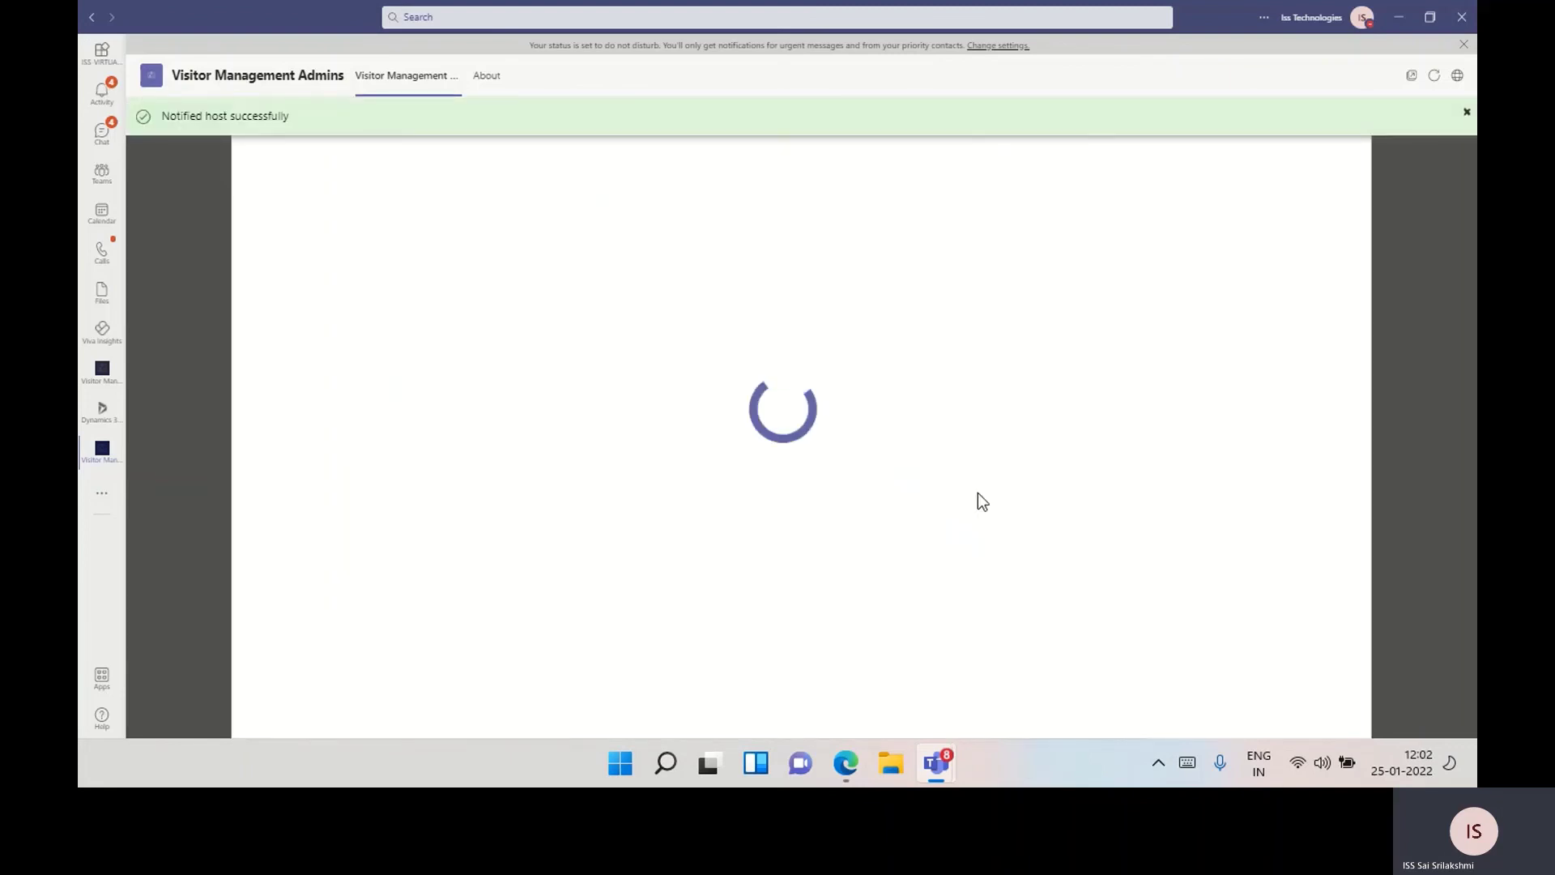
View the Power Automate 'visitor has arrived' card in Activity and dismiss the Suggestions popup
left_click(86, 111)
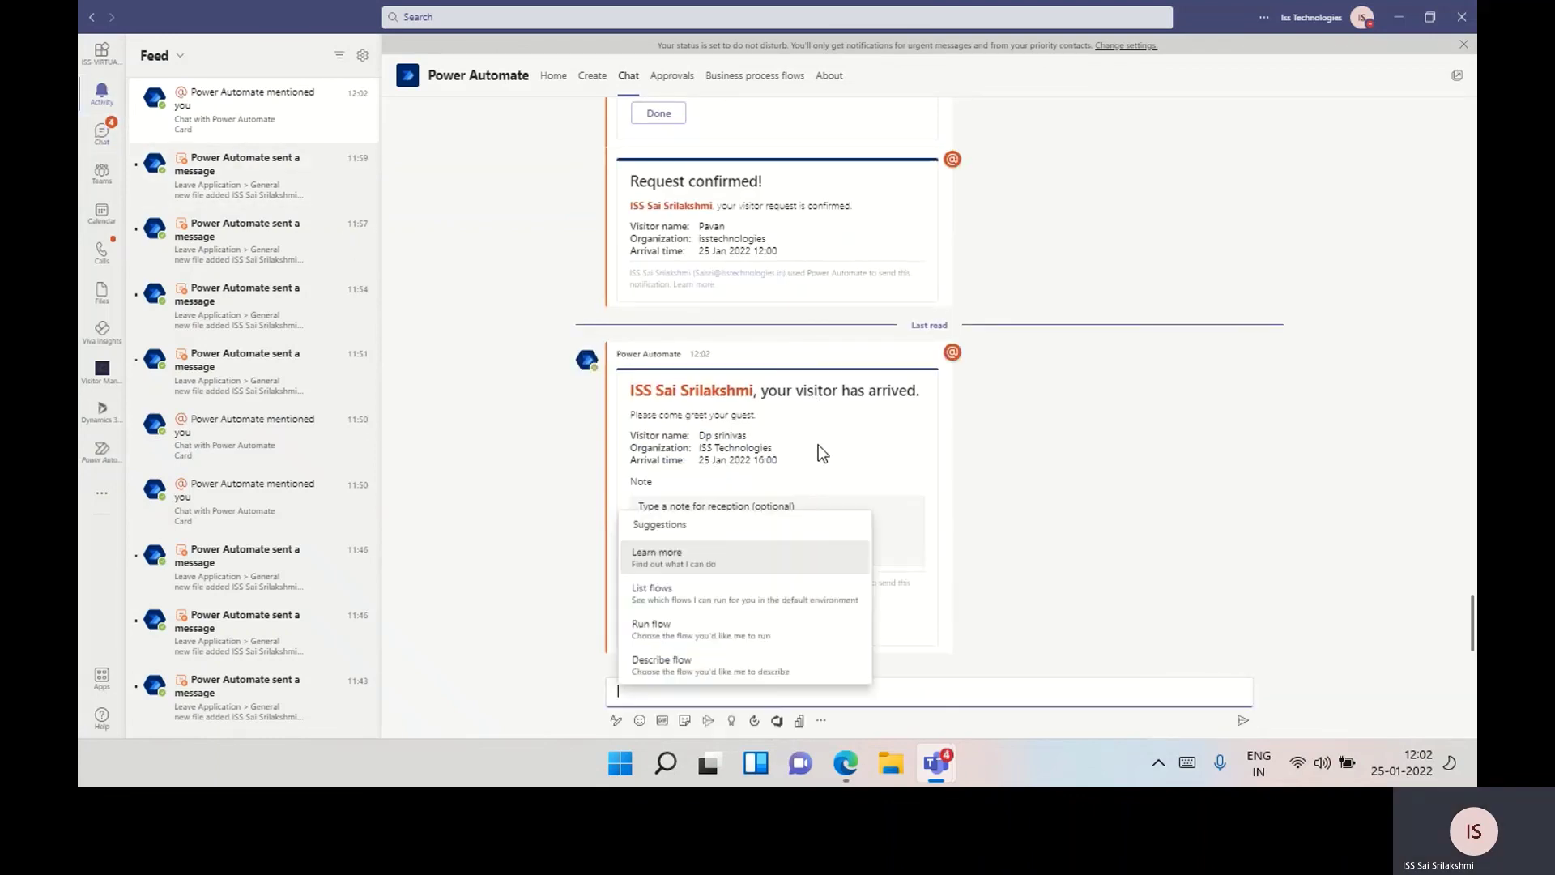
left_click(1047, 560)
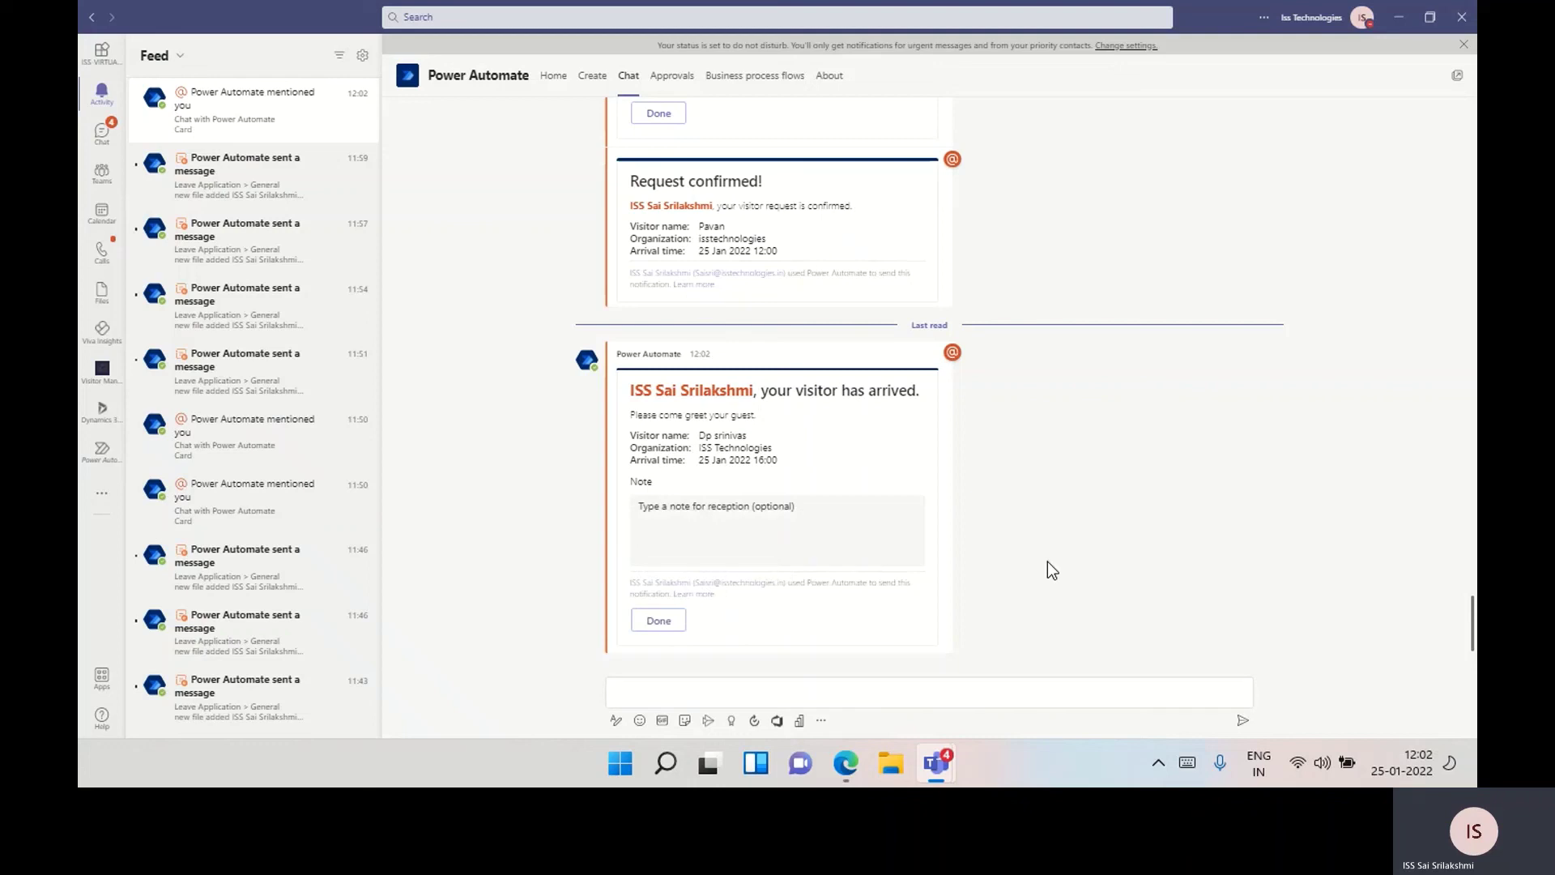